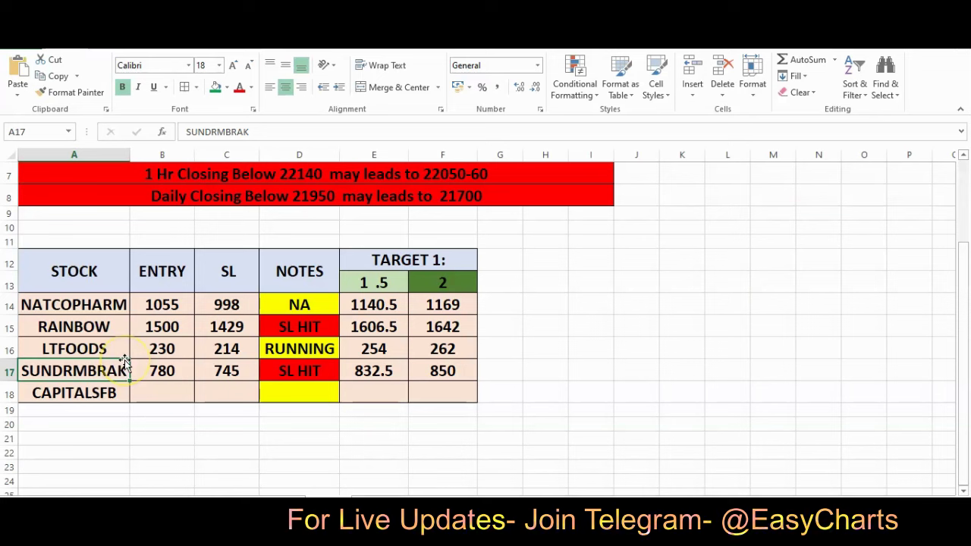
Review the entry and target values in the earlier swing stock table and the NIFTY VIEW APR 29 TO MAY 3 sheet
click(162, 304)
click(370, 306)
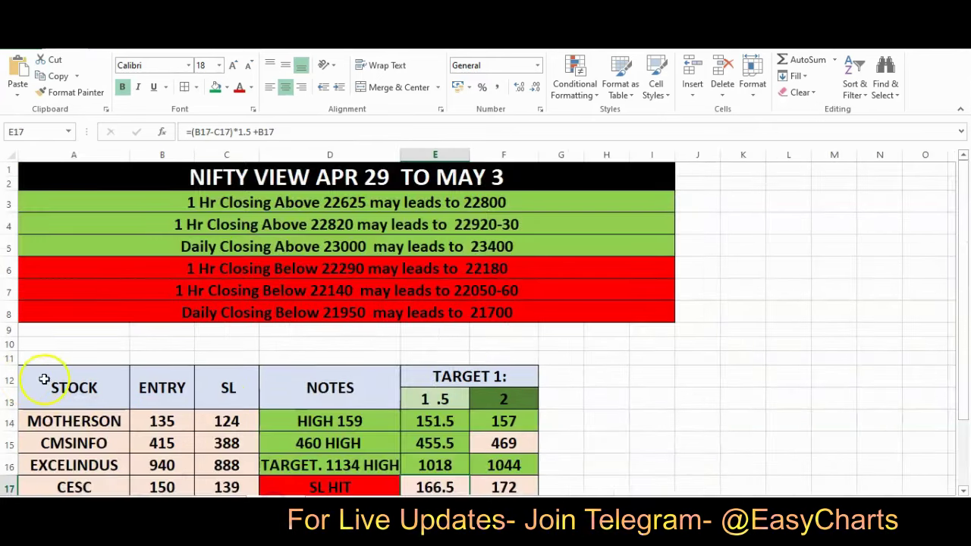
scroll(222, 398, down, 1)
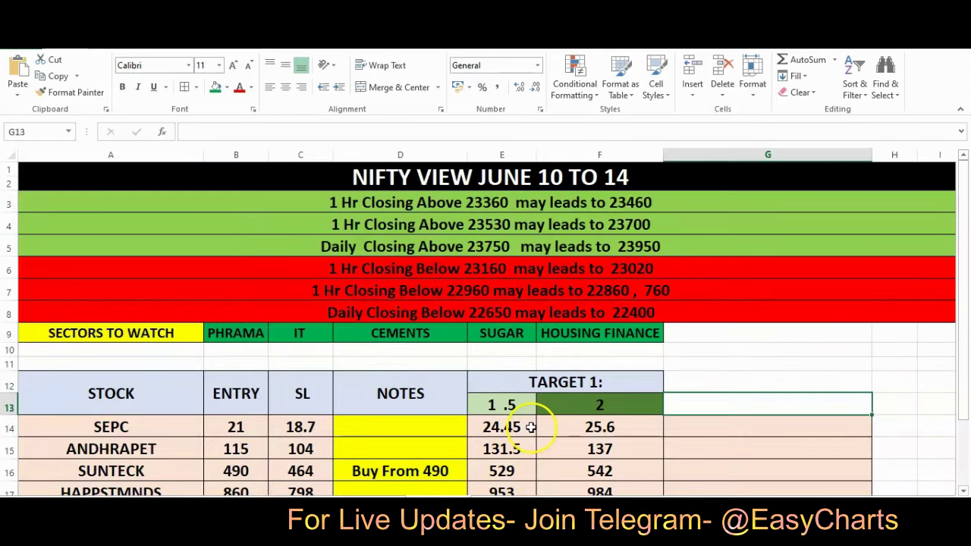
Look over the stock table and Nifty levels on the NIFTY VIEW JUNE 10 TO 14 sheet
scroll(560, 420, down, 2)
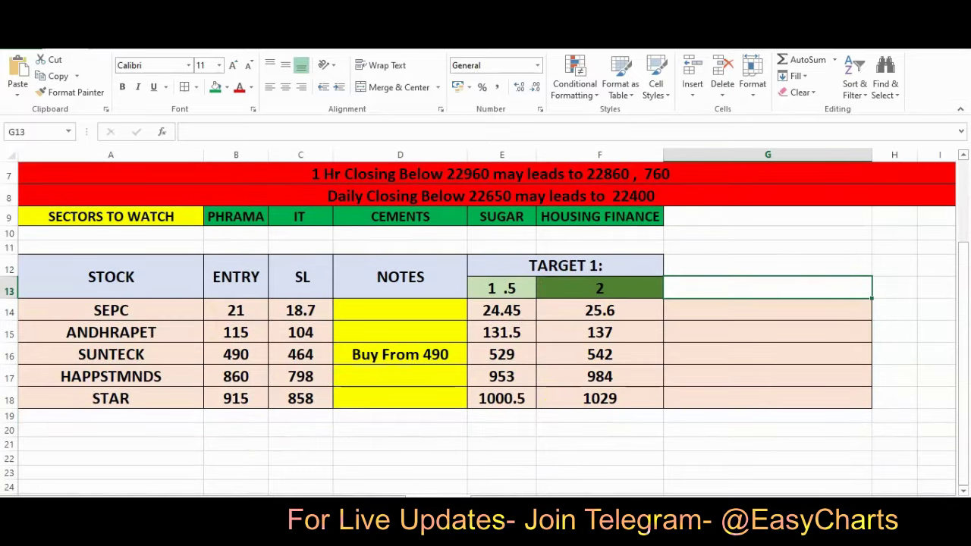
scroll(408, 330, up, 1)
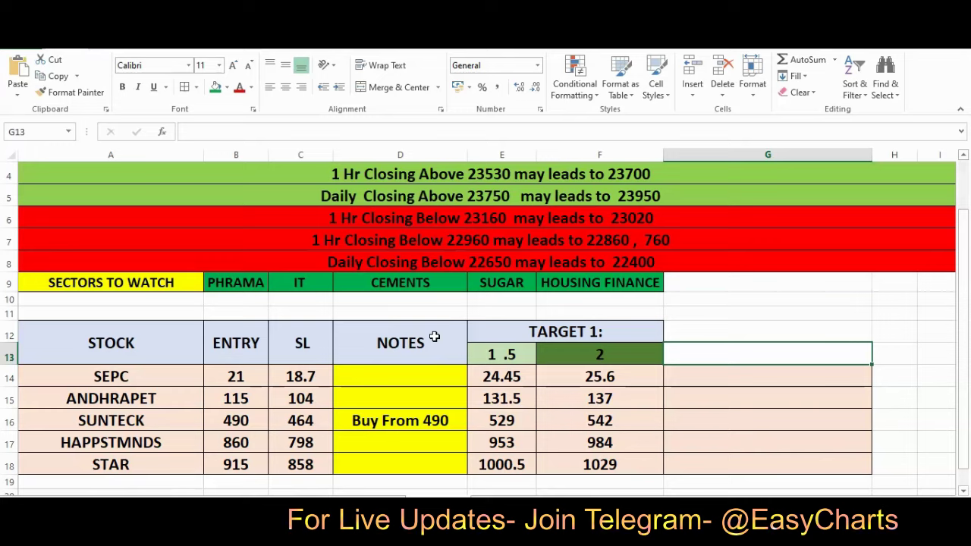
scroll(435, 336, up, 1)
scroll(479, 376, up, 1)
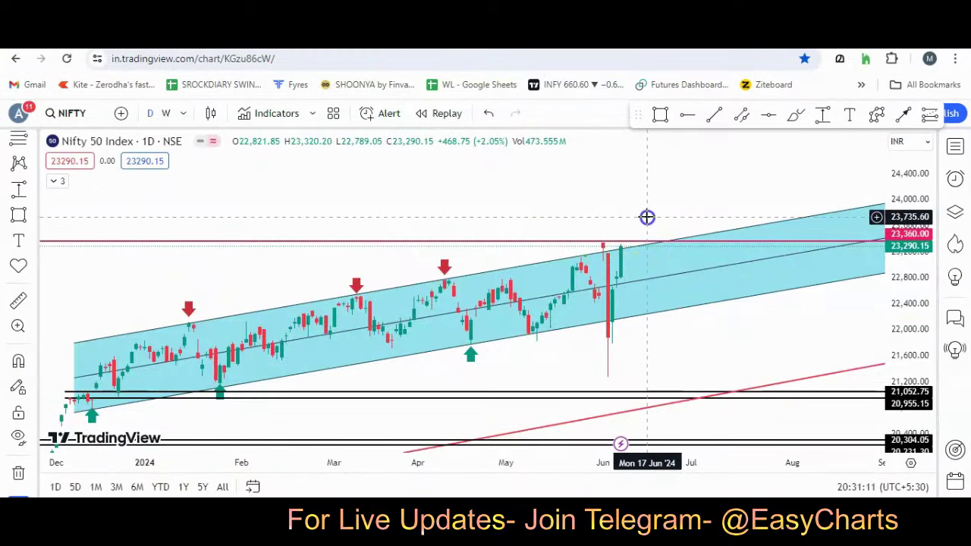
Examine the Nifty 50 daily chart in TradingView around the upper channel boundary and the 23,360 horizontal line
scroll(759, 243, down, 2)
drag(921, 289, 630, 253)
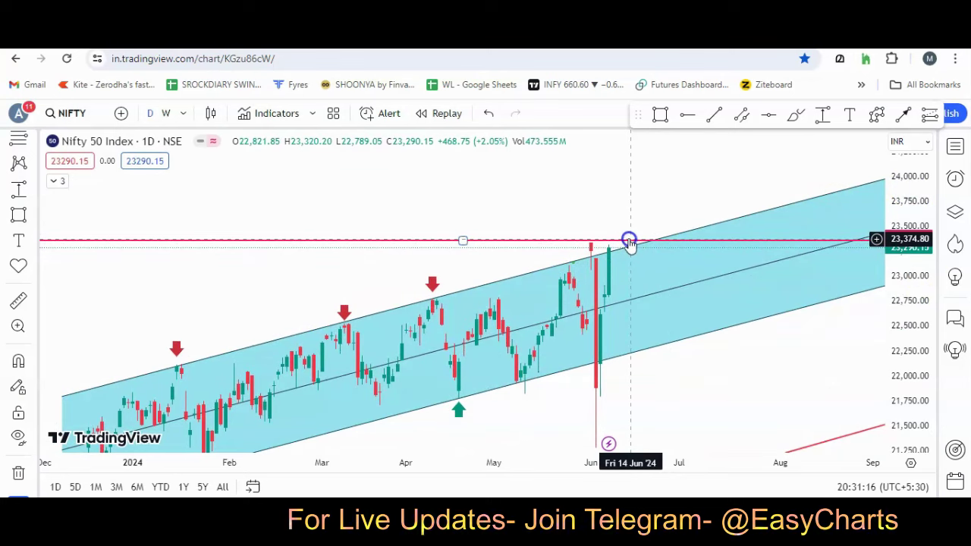
drag(630, 242, 619, 240)
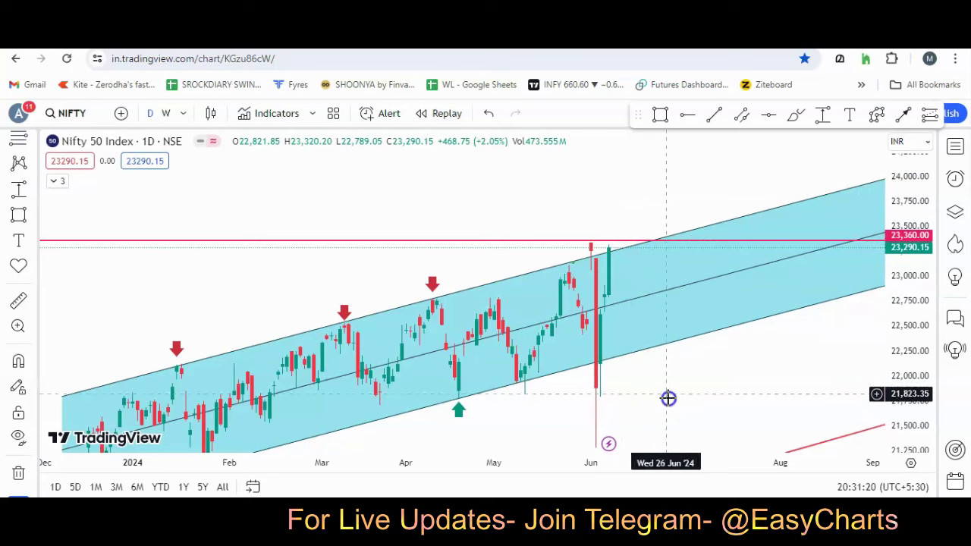
Switch to Excel and review the June 10 to 14 Nifty closing levels, comparing them with the Nifty chart in TradingView
key(alt+Tab)
click(512, 237)
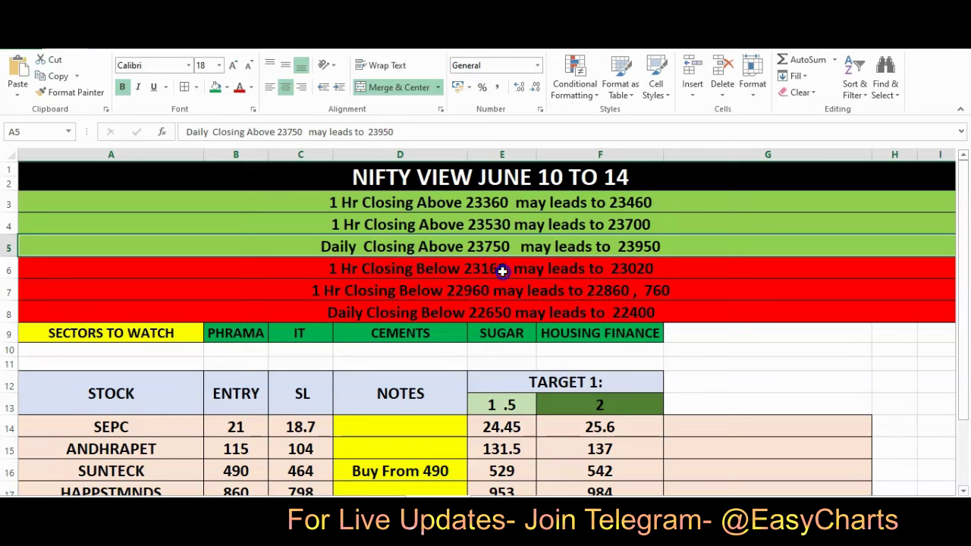
click(654, 269)
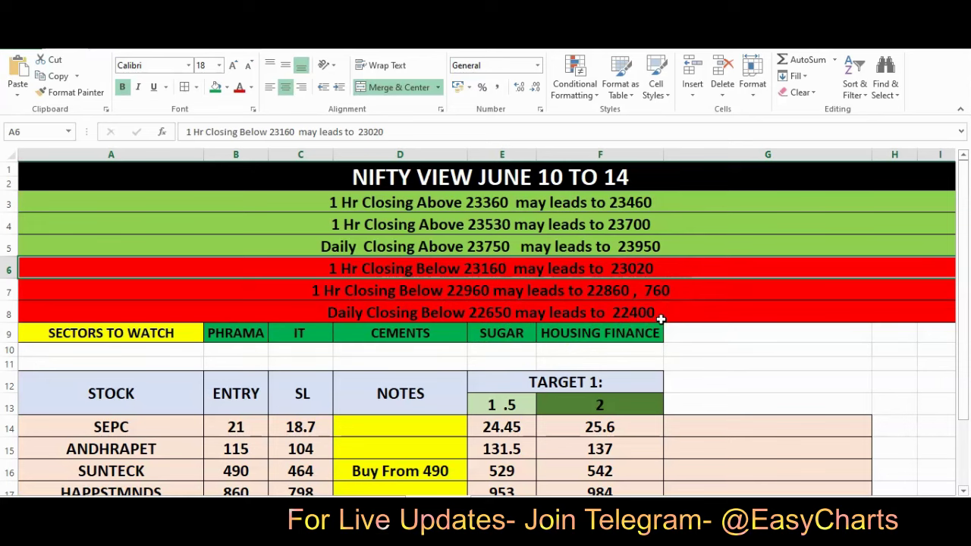
key(alt+Tab)
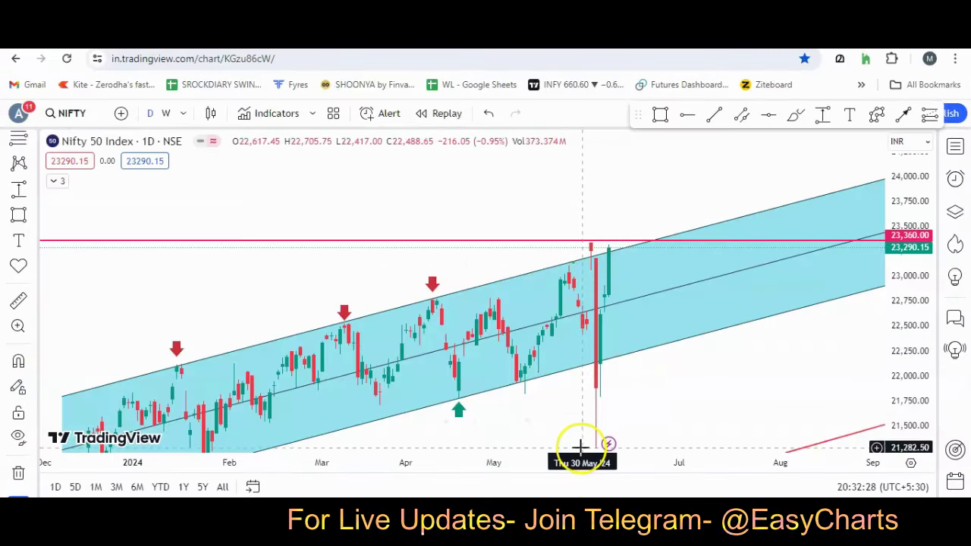
key(alt+Tab)
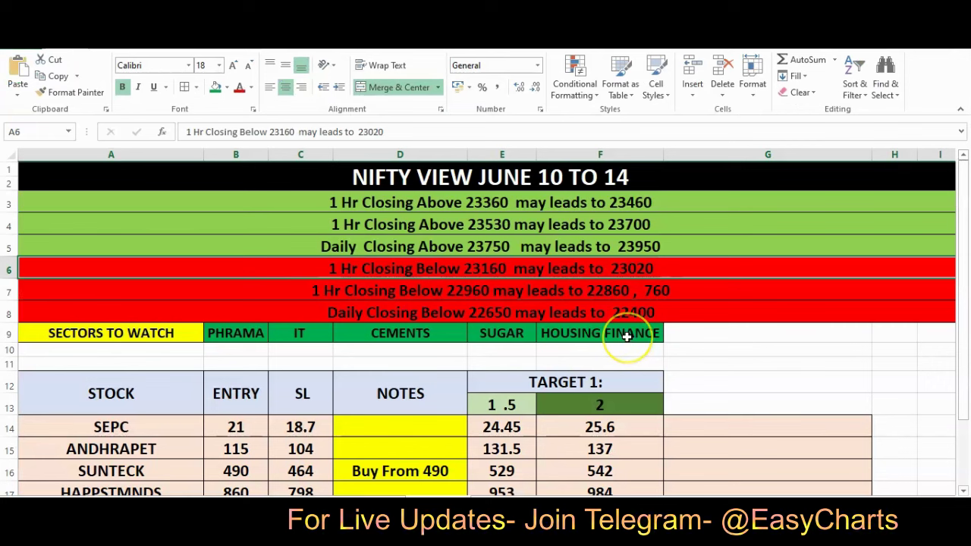
click(722, 357)
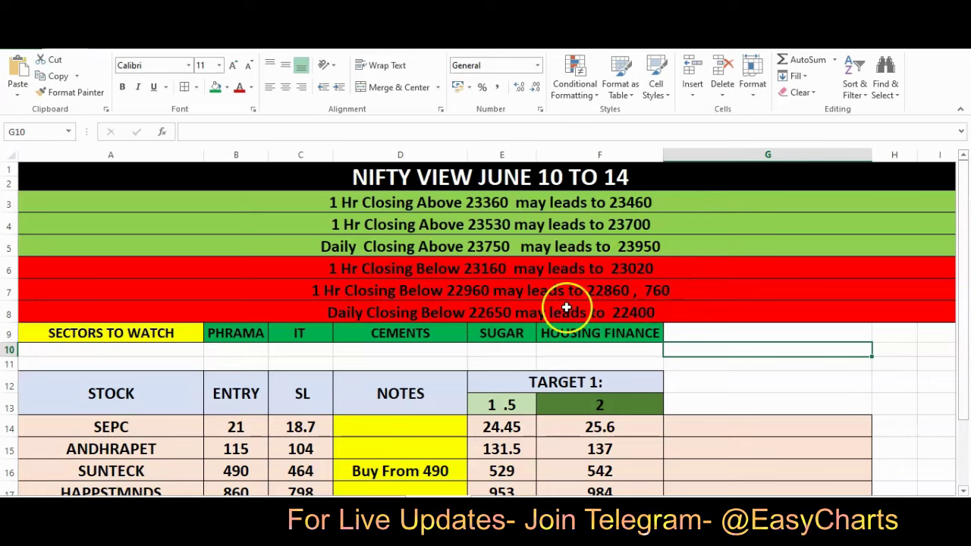
Switch to Telegram and check the EasyCharts group's "Stocks To Study For Swing" list and its group info
scroll(568, 308, down, 2)
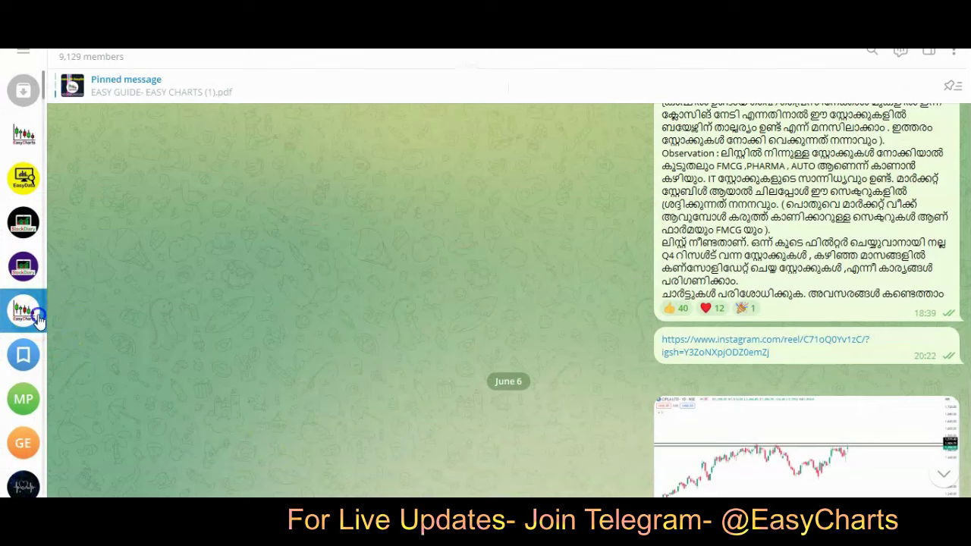
click(38, 320)
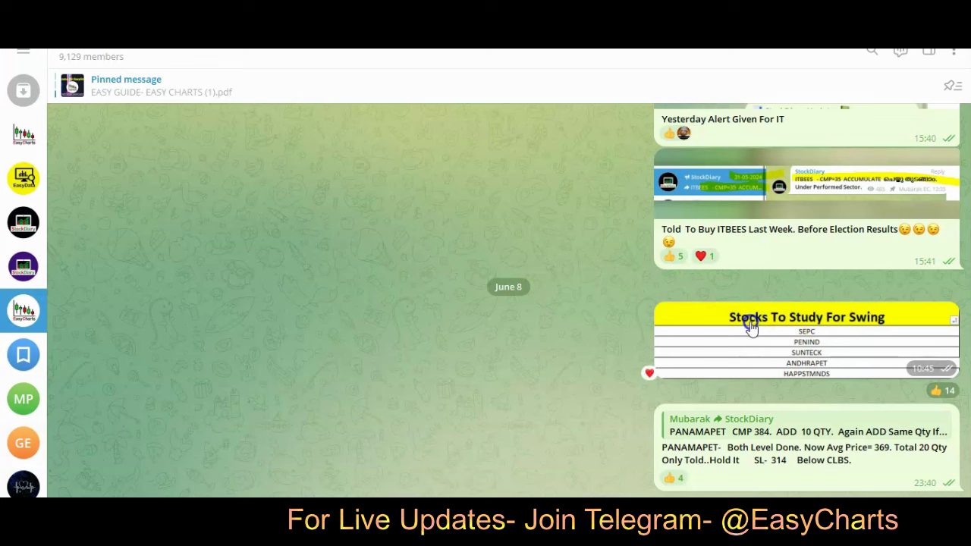
click(263, 64)
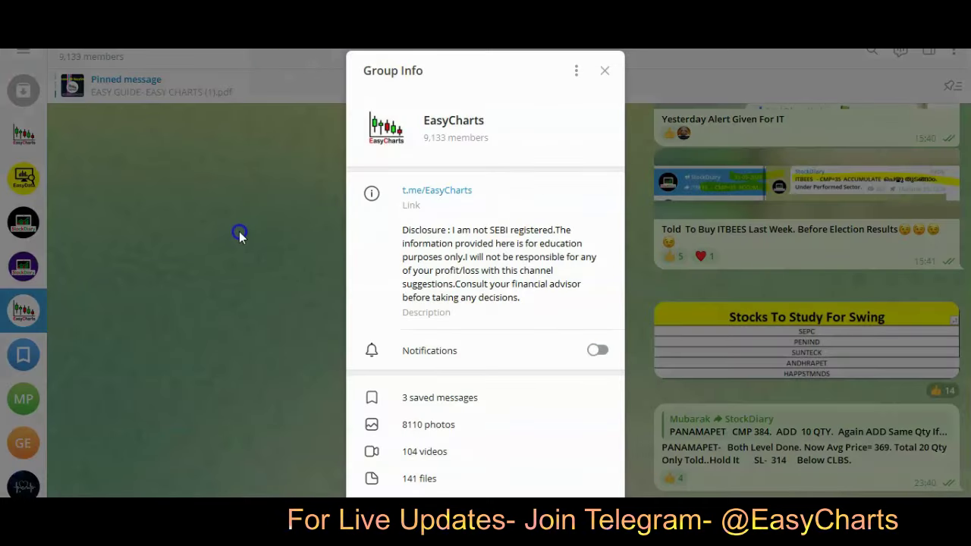
click(284, 245)
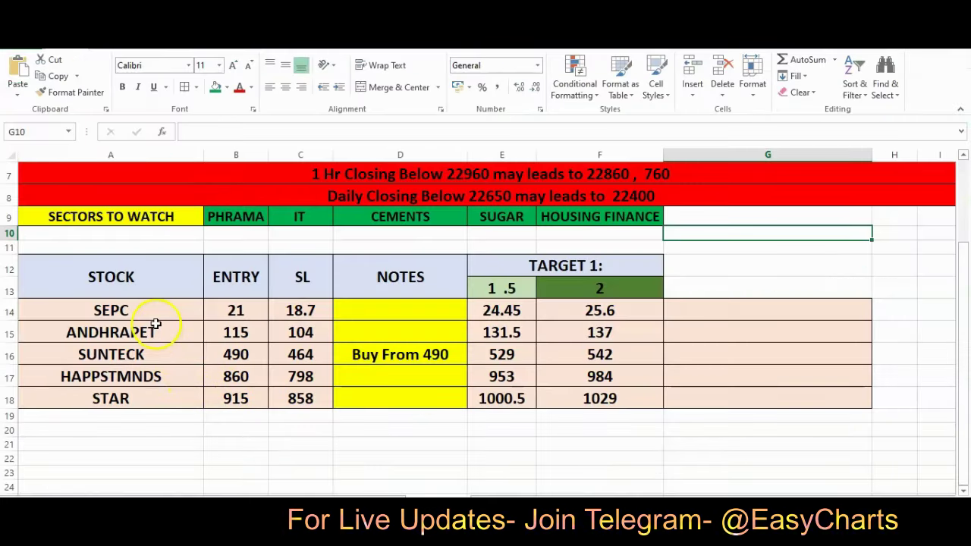
Copy the SEPC symbol from the Excel stock table, load its chart in TradingView and inspect the horizontal resistance line
click(155, 317)
key(ctrl+c)
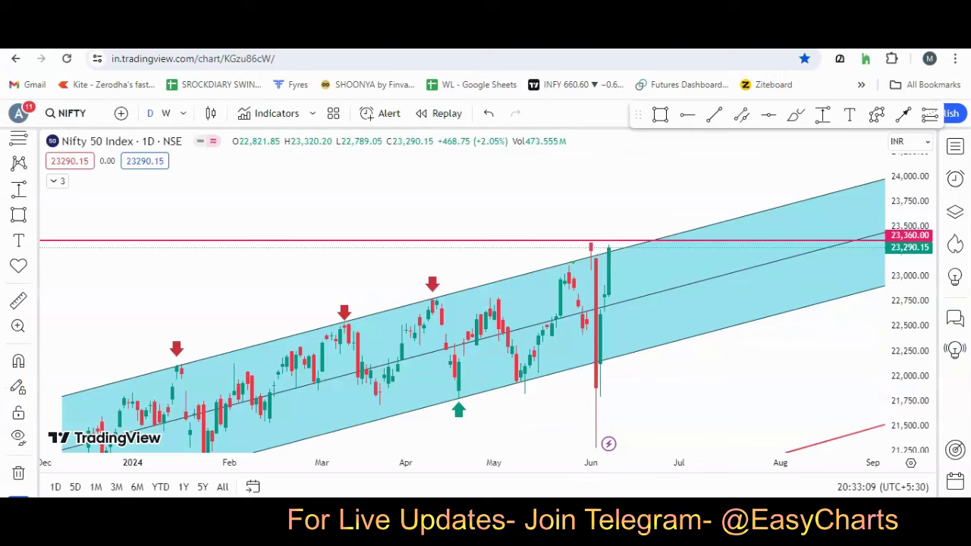
click(64, 113)
key(ctrl+v)
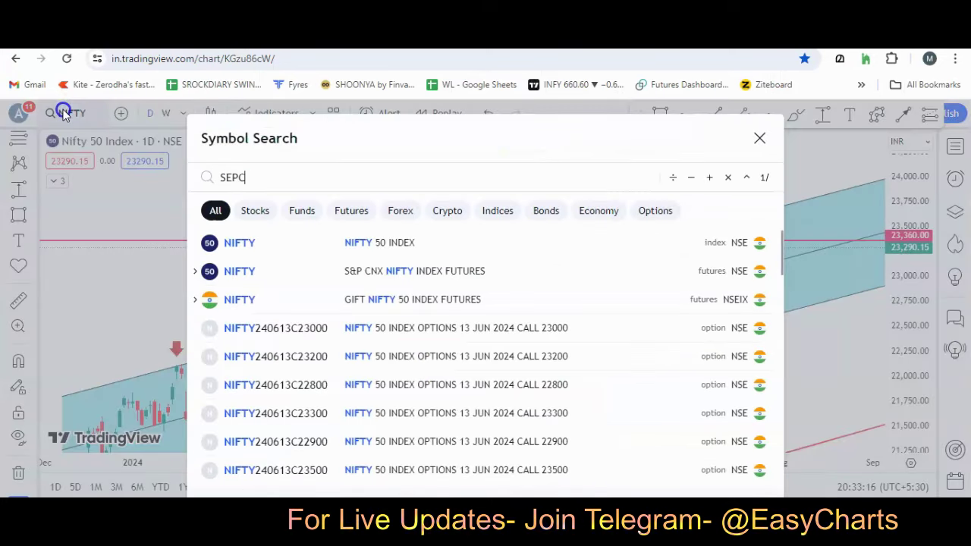
click(264, 242)
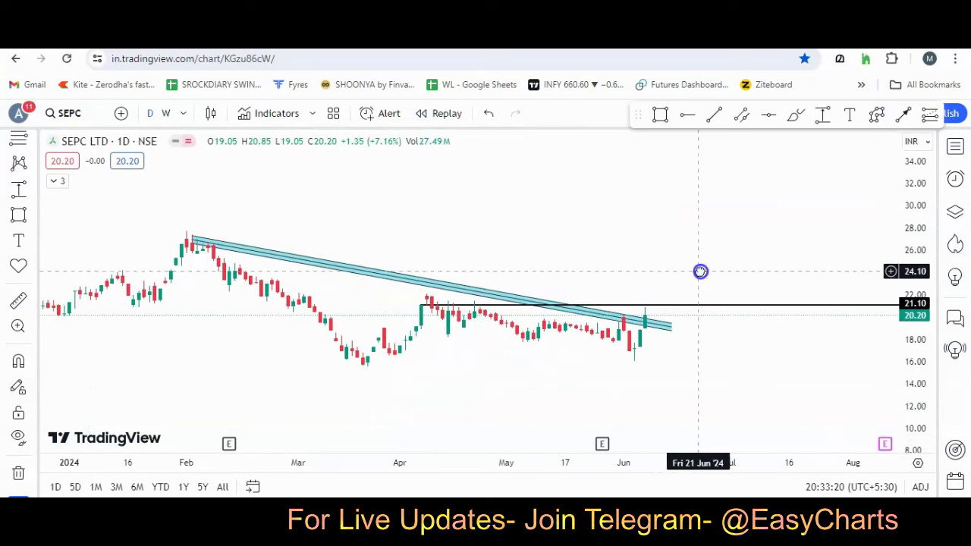
click(691, 313)
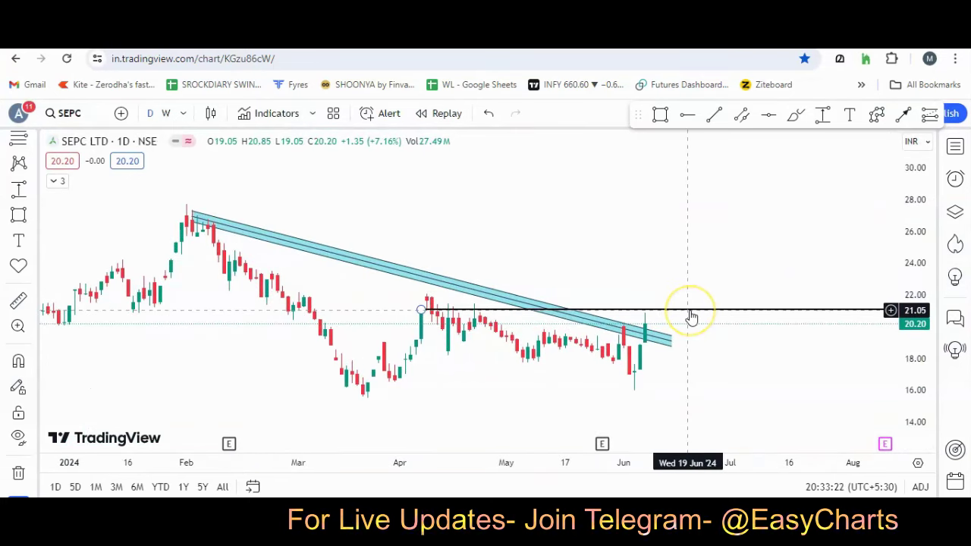
click(678, 354)
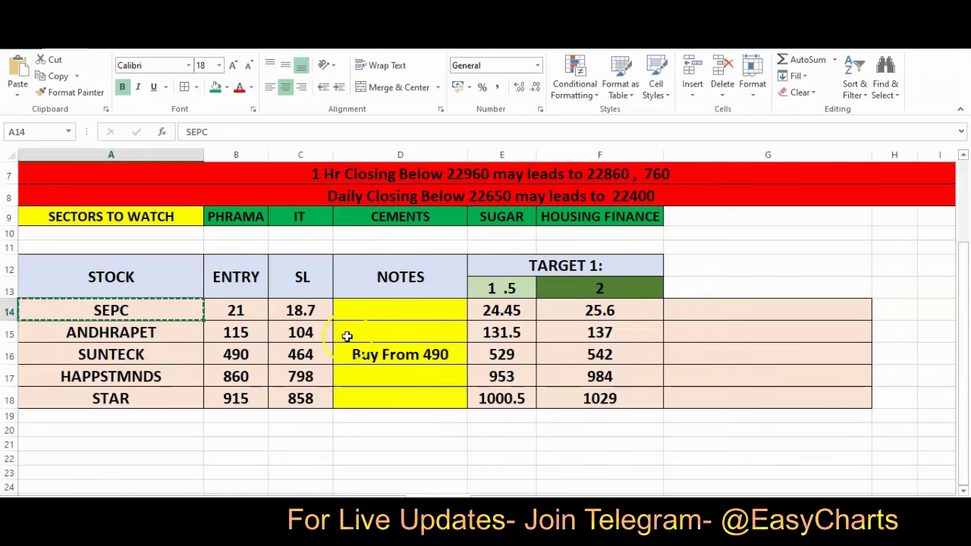
Switch to Excel and review SEPC's entry, stop loss and the 1.5 and 2 target values in the stock table
click(230, 312)
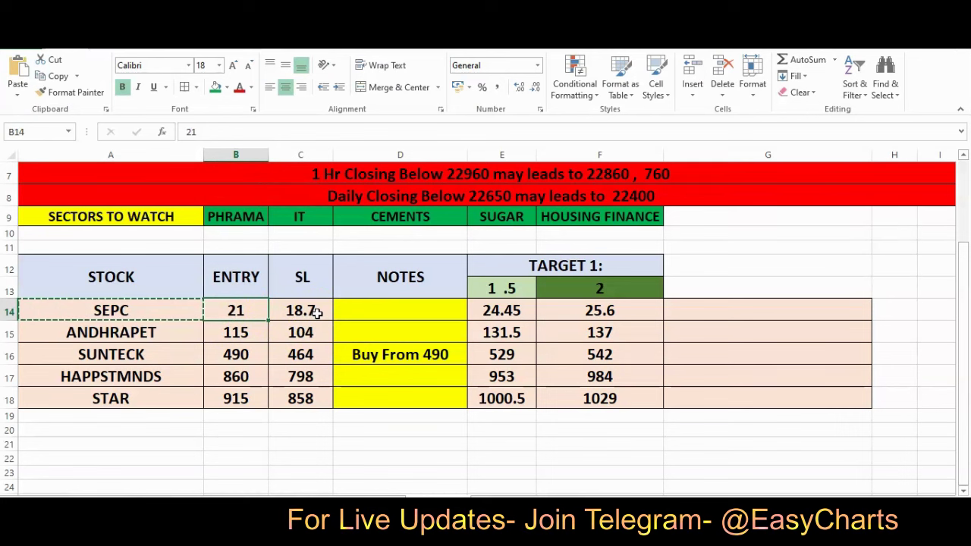
click(493, 308)
click(630, 311)
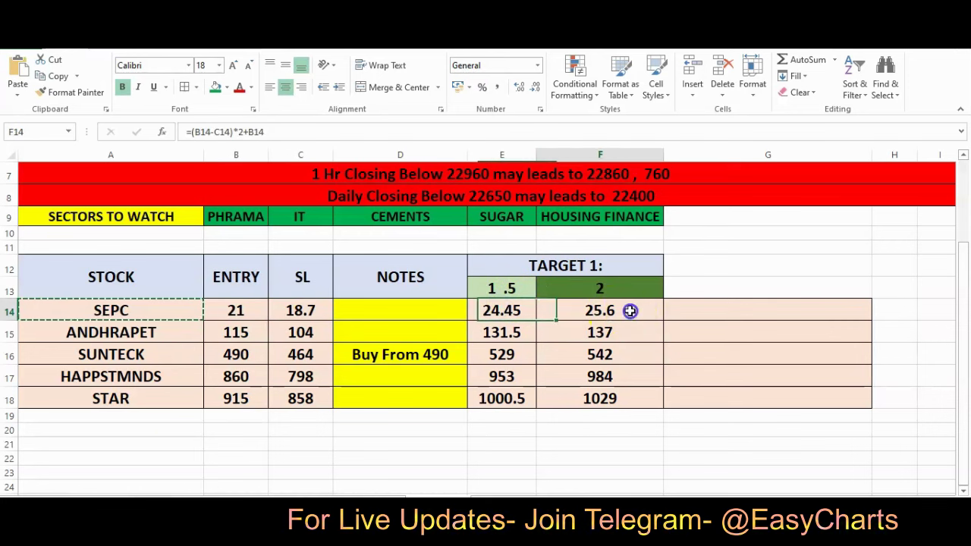
click(502, 311)
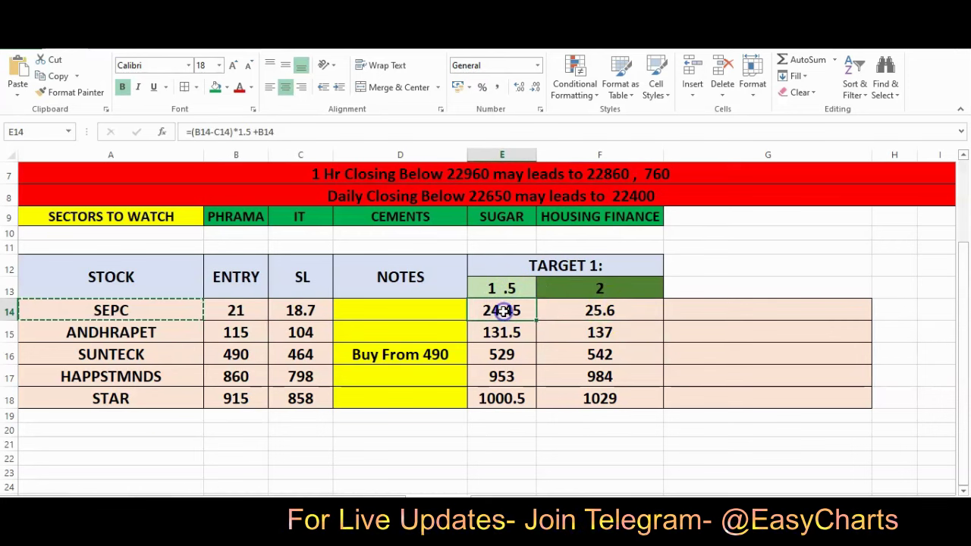
click(607, 312)
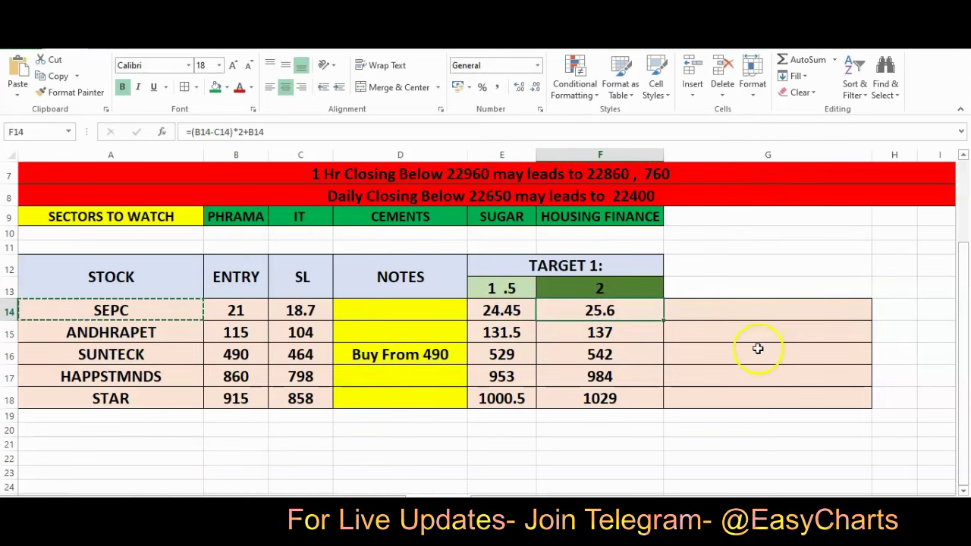
Copy the ANDHRAPET symbol from the stock table and load the Andhra Petrochemicals chart in TradingView
click(131, 350)
click(142, 332)
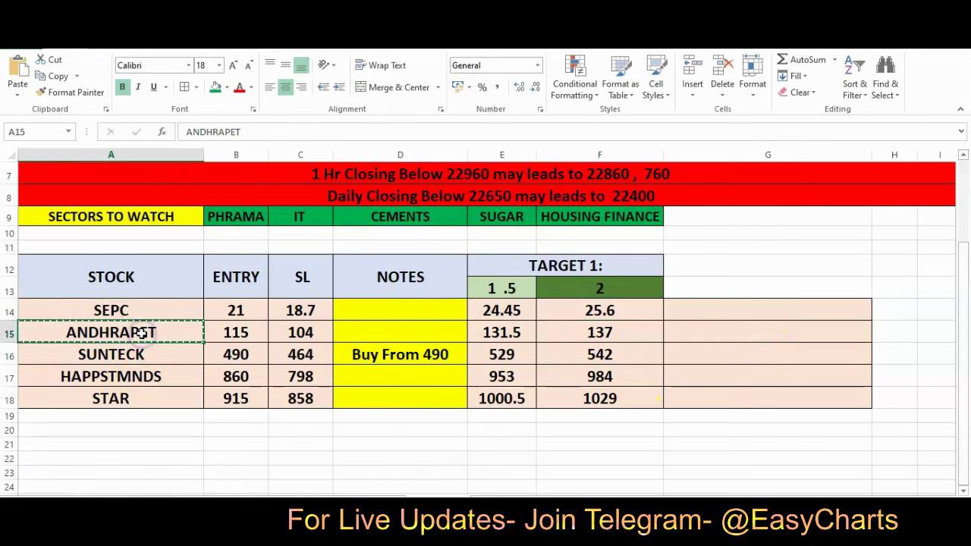
key(alt+Tab)
click(96, 120)
key(ctrl+v)
click(251, 242)
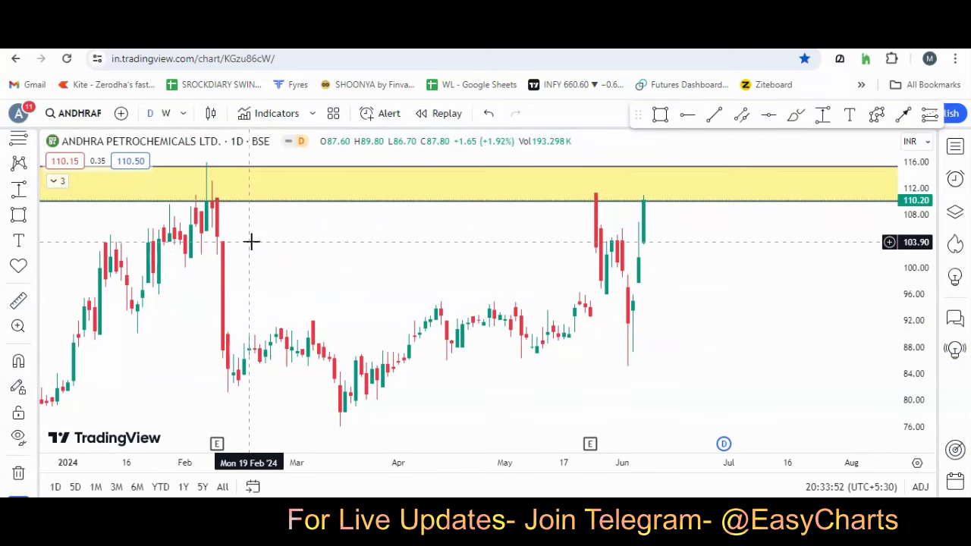
Change the Andhra Petrochemicals chart to the weekly timeframe and frame the yellow resistance zone with its recent candles
drag(913, 168, 958, 341)
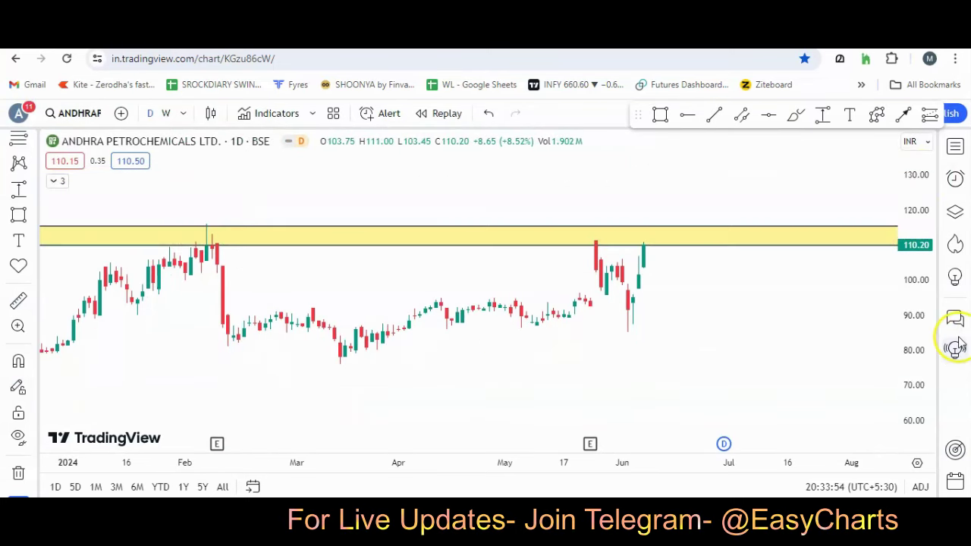
scroll(733, 303, down, 2)
scroll(736, 238, up, 1)
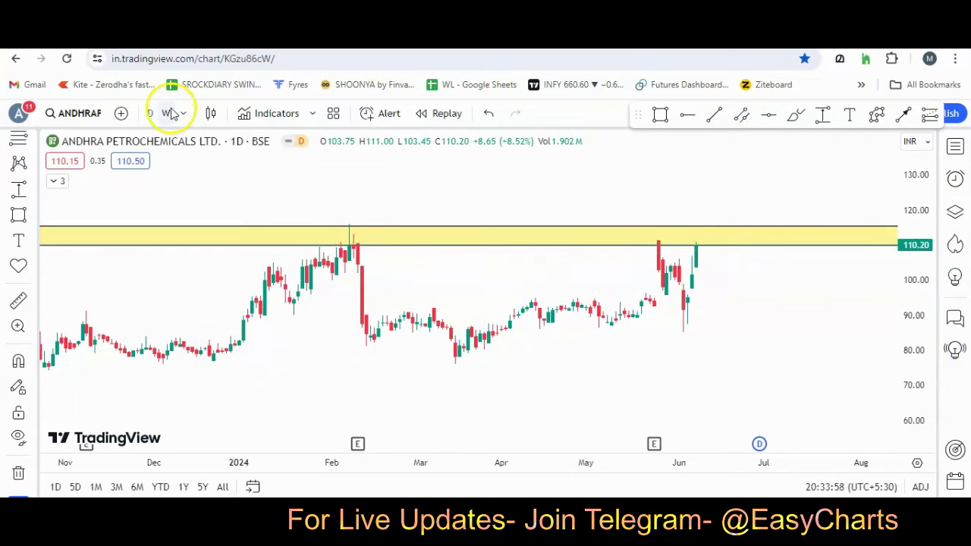
drag(922, 209, 922, 232)
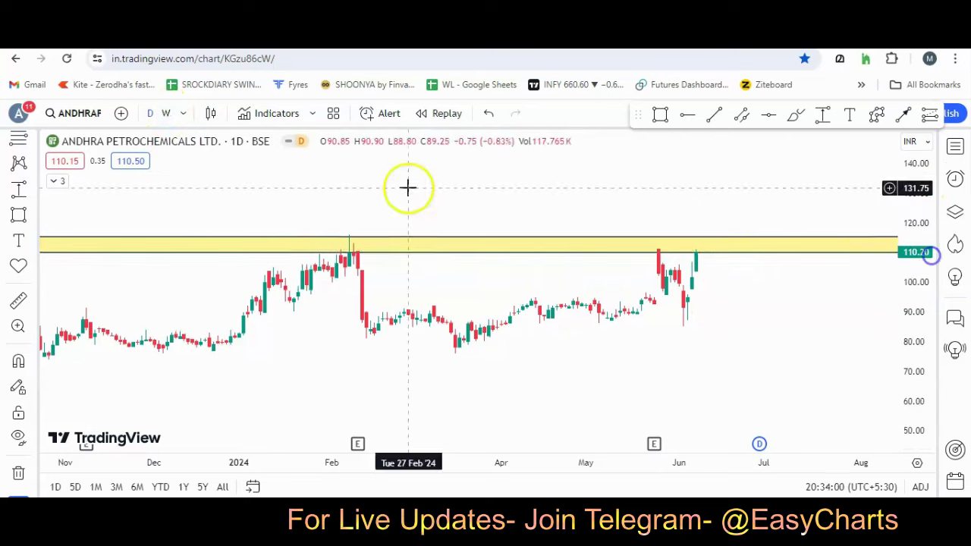
click(166, 113)
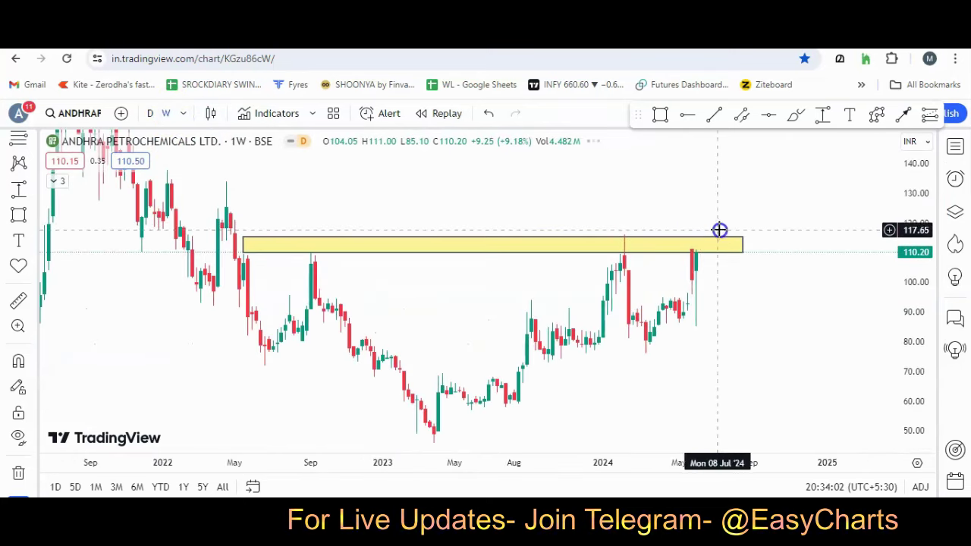
scroll(759, 258, up, 3)
drag(718, 219, 828, 244)
drag(920, 198, 935, 297)
drag(767, 230, 803, 234)
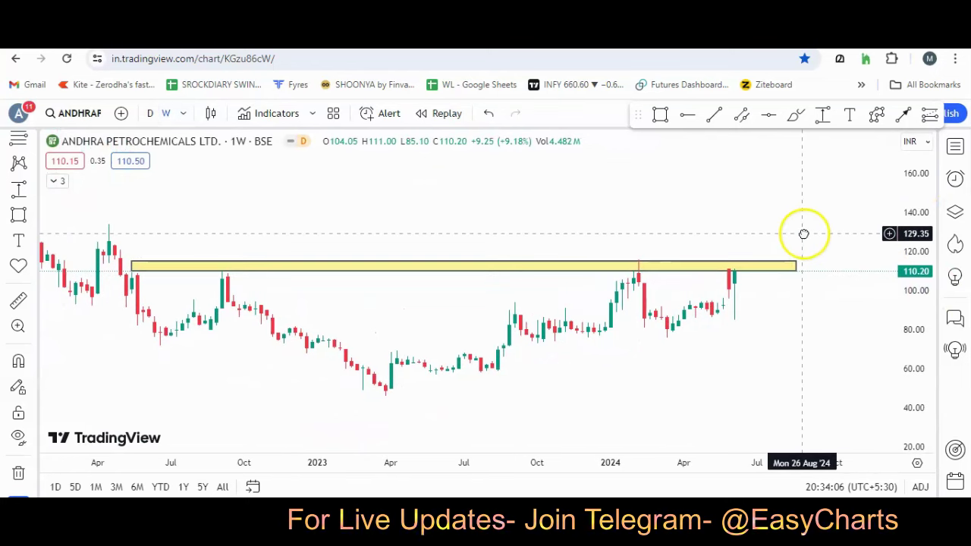
Inspect the yellow resistance zone on the weekly Andhra Petrochemicals chart and return to the Excel stock table
click(774, 264)
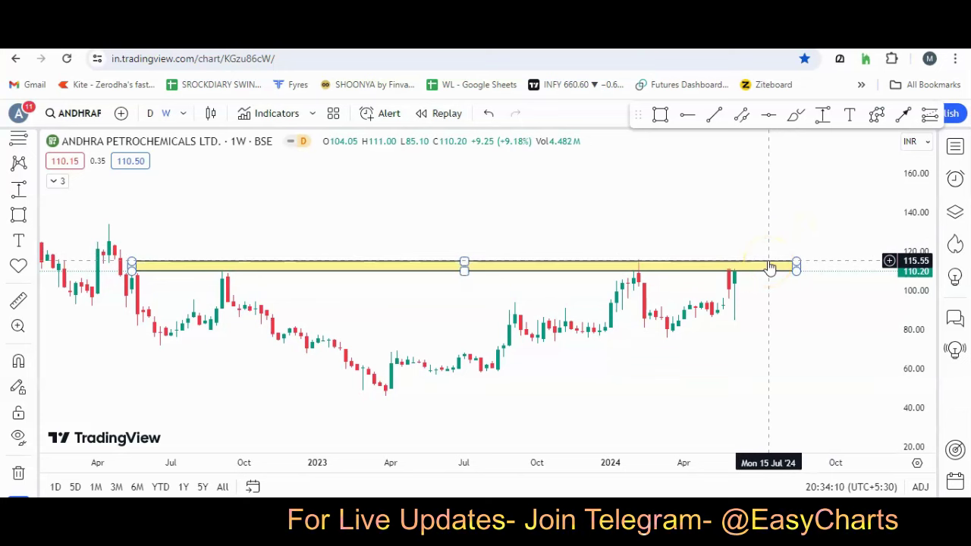
click(773, 262)
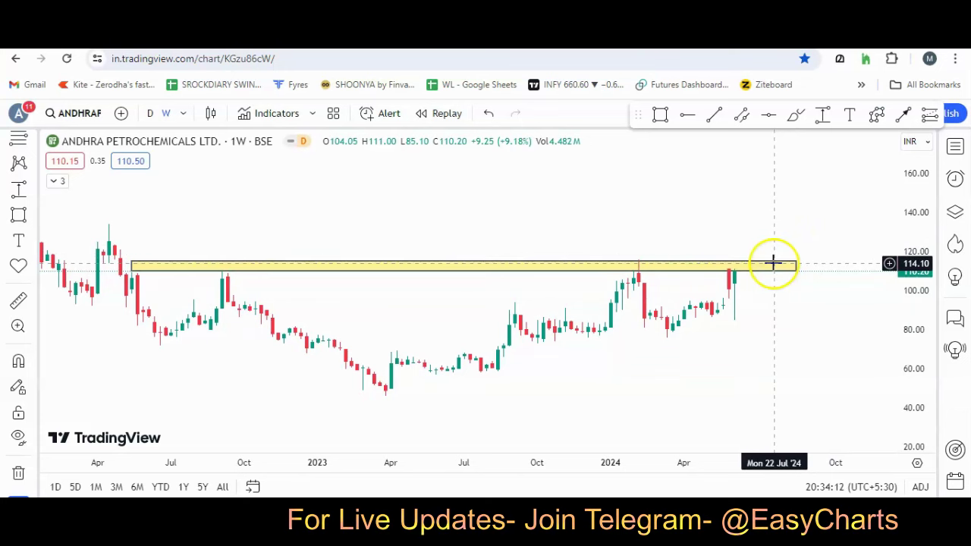
key(alt+Tab)
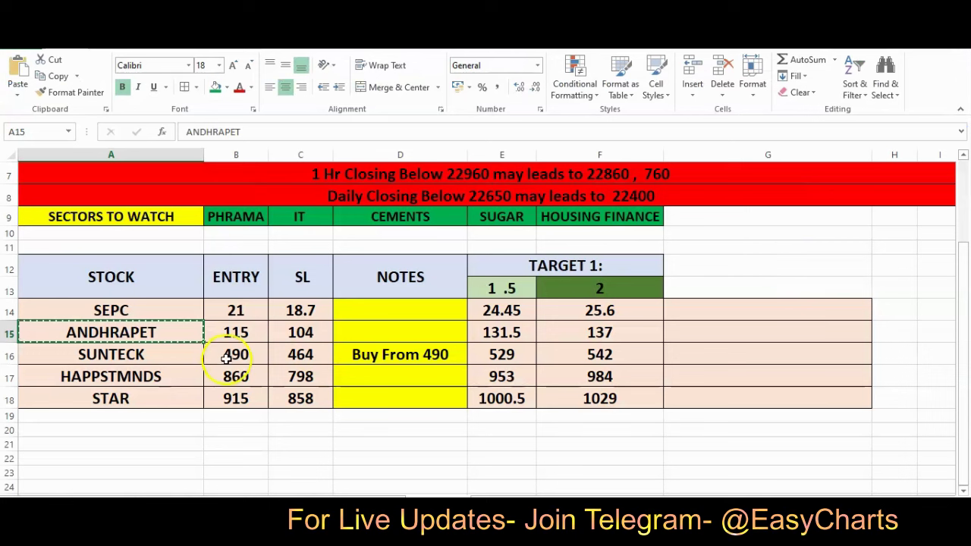
Check ANDHRAPET's entry and stop loss, and copy the SUNTECK symbol to load the Sunteck Realty NSE chart in TradingView
click(240, 335)
click(313, 334)
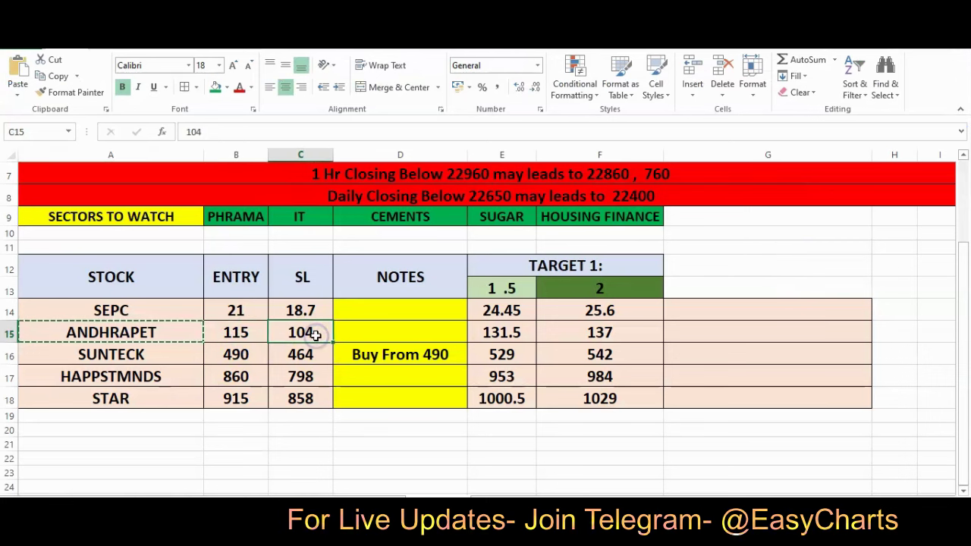
click(152, 358)
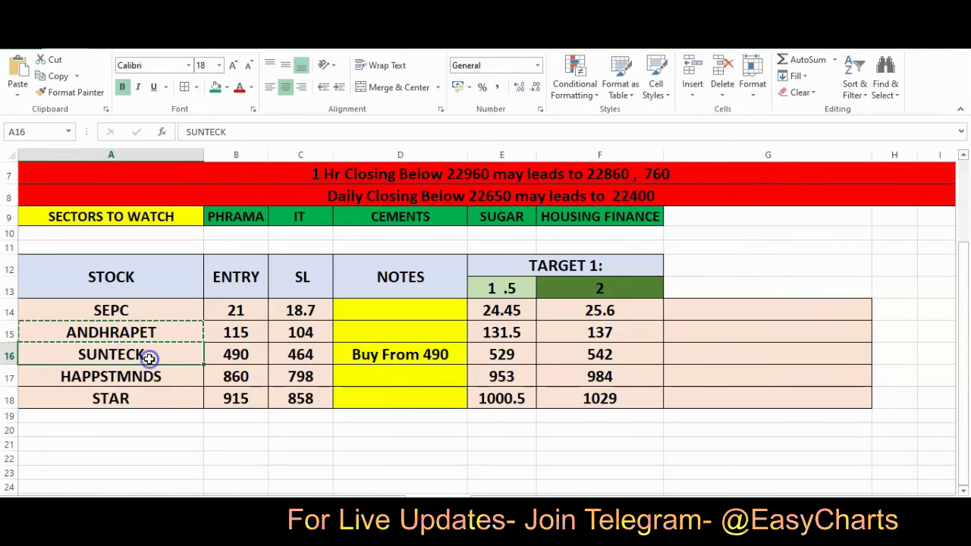
key(ctrl+c)
key(alt+Tab)
click(80, 113)
key(ctrl+v)
click(272, 241)
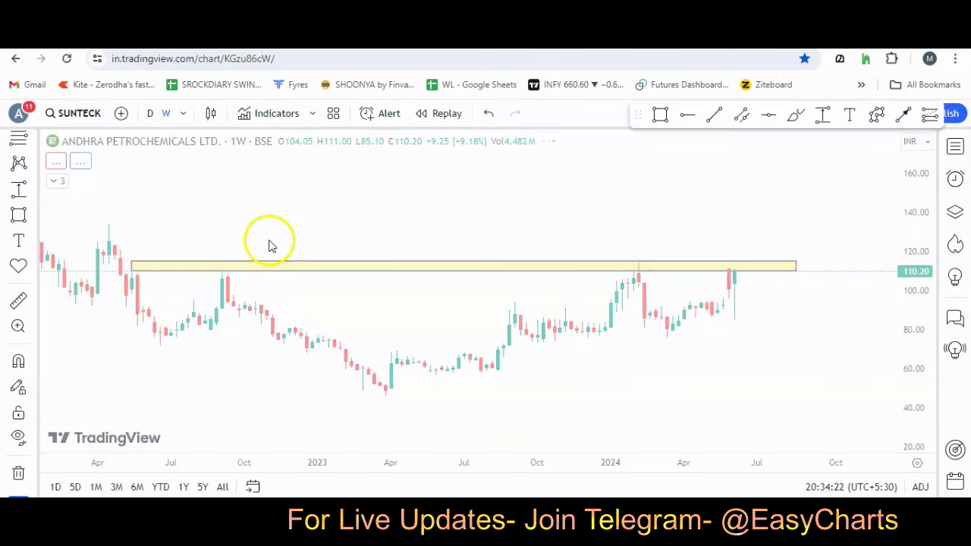
Examine the falling blue channel on the weekly Sunteck Realty chart and frame its latest candles up close
drag(928, 206, 914, 288)
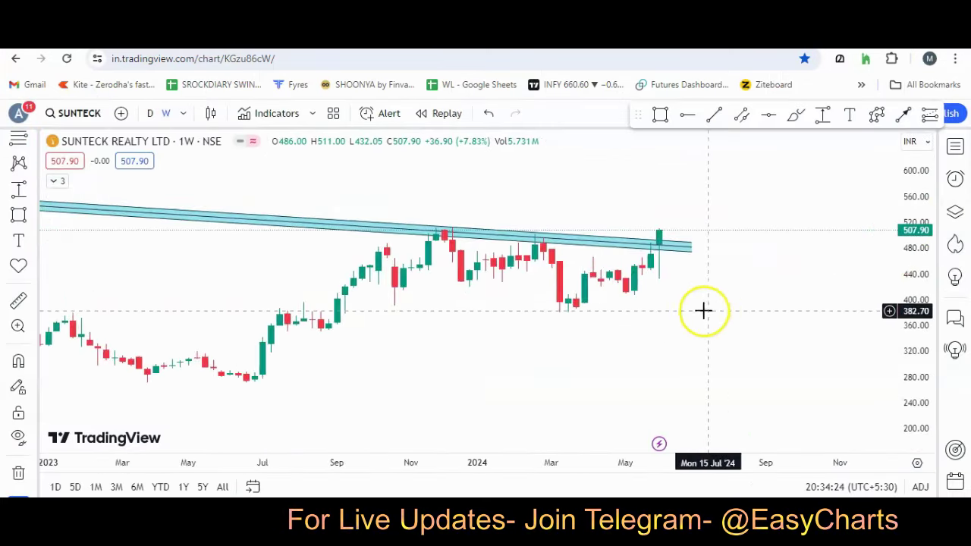
scroll(806, 373, down, 2)
scroll(808, 372, up, 1)
click(823, 298)
click(835, 277)
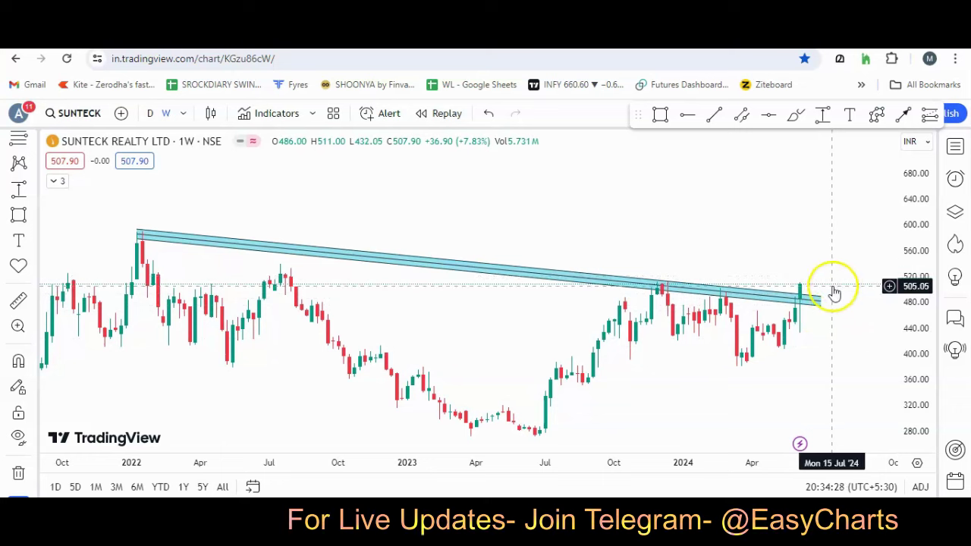
scroll(805, 348, up, 3)
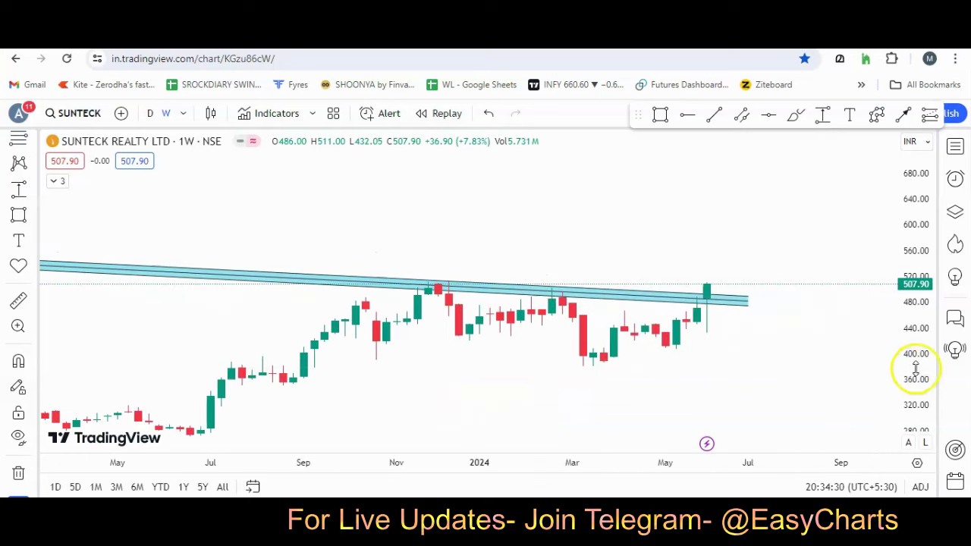
drag(915, 369, 763, 303)
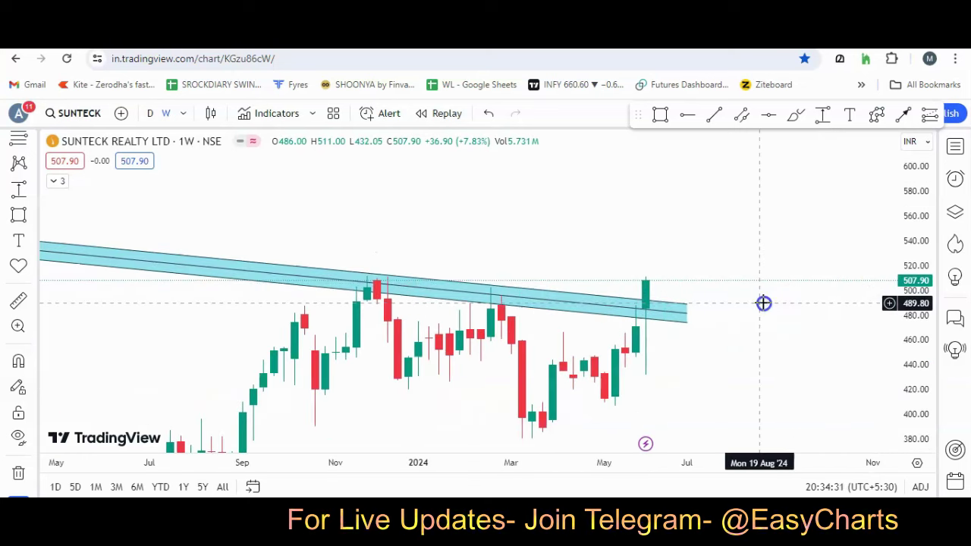
Brush a green path from the latest candle dipping to the channel and rising to about 570, plus a horizontal line at about 490
click(796, 115)
mouse_move(648, 280)
mouse_down()
mouse_move(673, 306)
mouse_move(713, 211)
mouse_up()
mouse_move(642, 297)
mouse_down()
mouse_move(529, 303)
mouse_move(749, 302)
mouse_up()
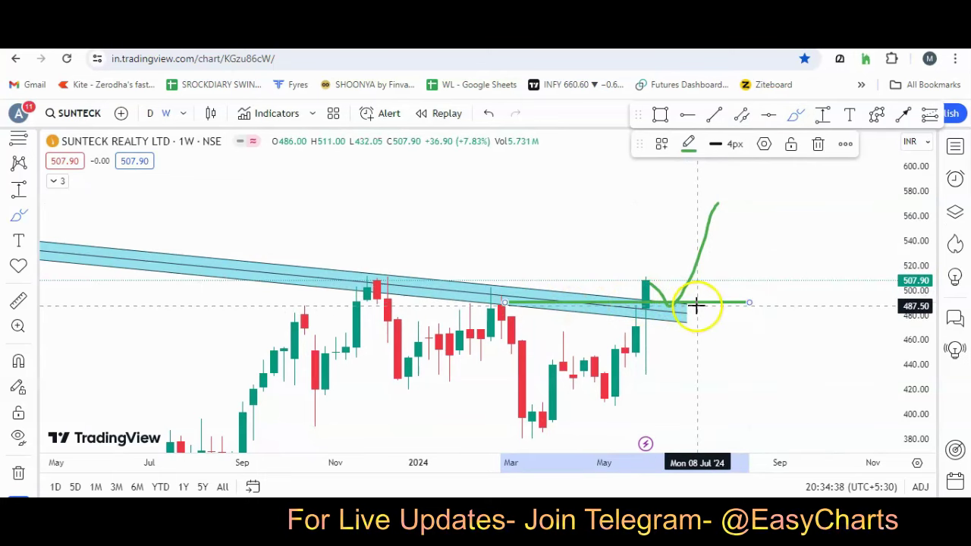
Compare SUNTECK's Buy From 490 note in the Excel stock table with the green level on the TradingView chart
key(alt+Tab)
click(418, 354)
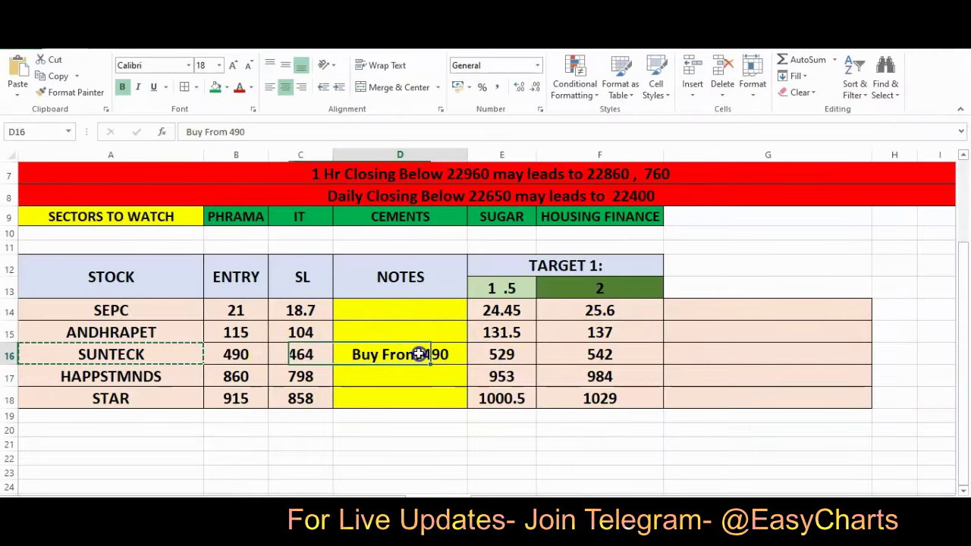
key(alt+Tab)
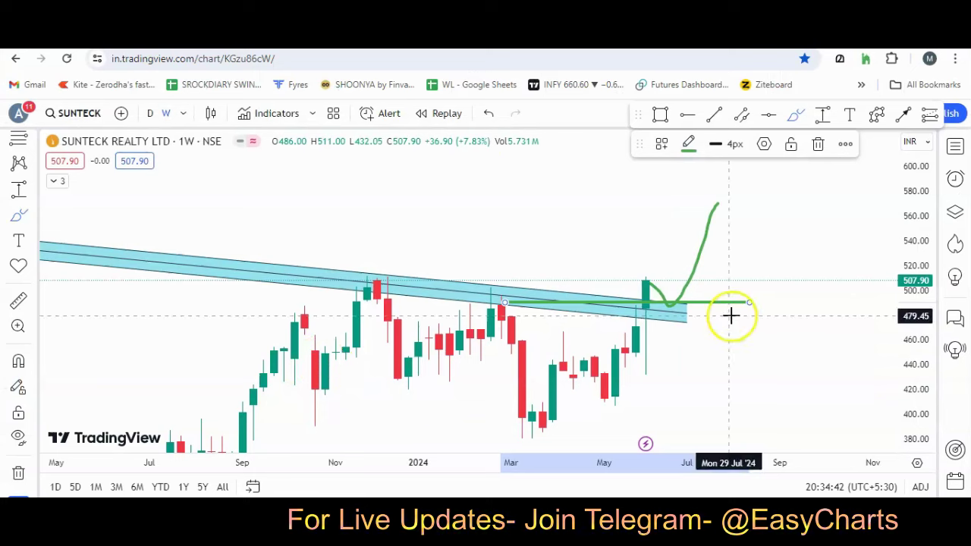
key(alt+Tab)
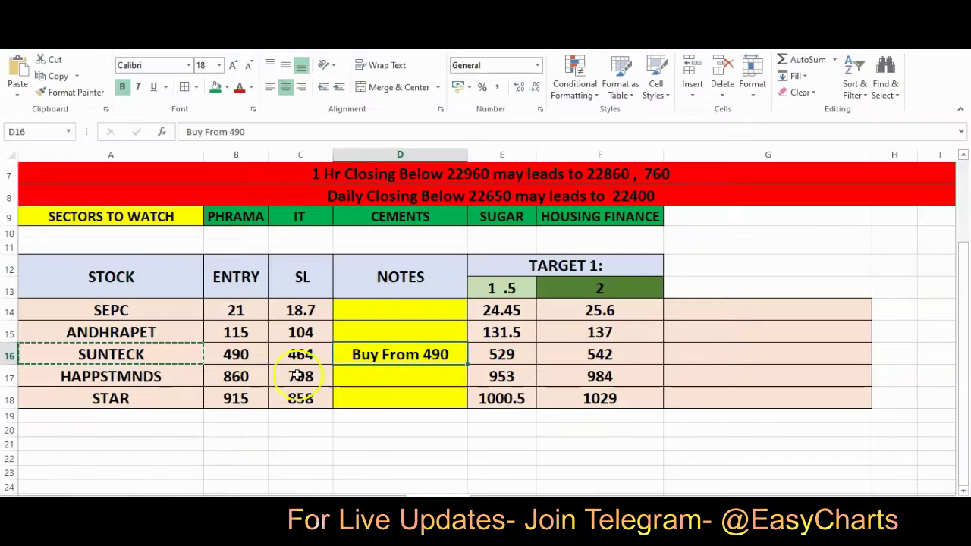
Copy the HAPPSTMNDS symbol from the stock table and load the Happiest Minds NSE chart in TradingView
click(152, 376)
key(ctrl+c)
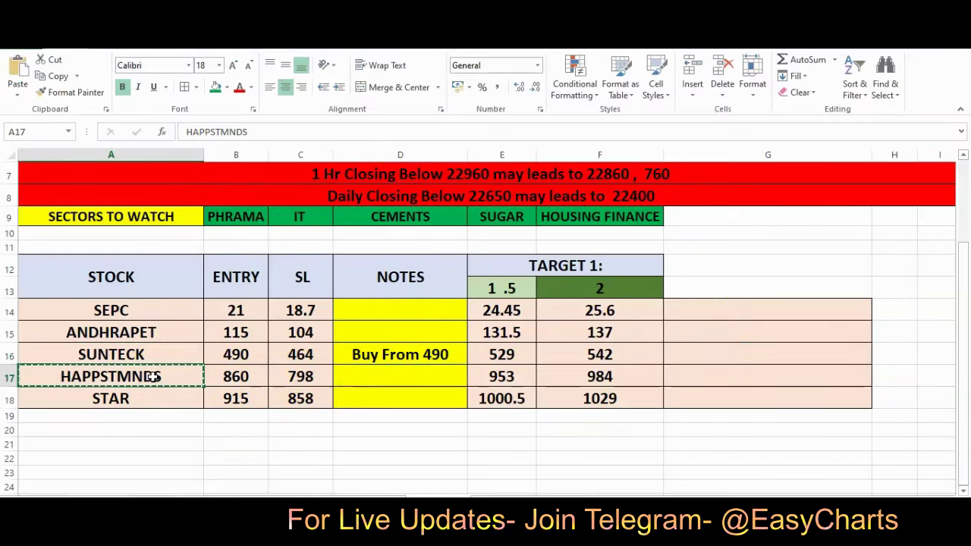
key(alt+Tab)
click(76, 111)
key(ctrl+v)
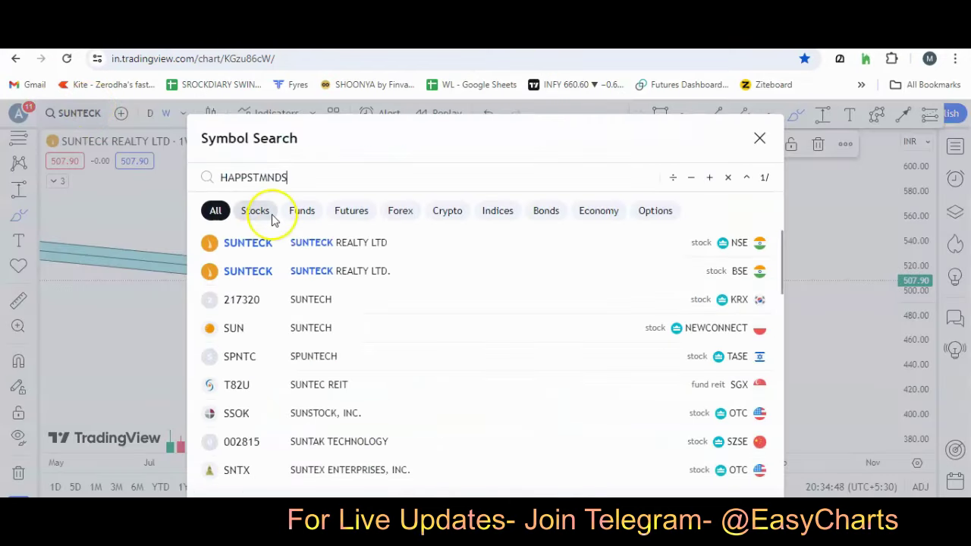
click(297, 248)
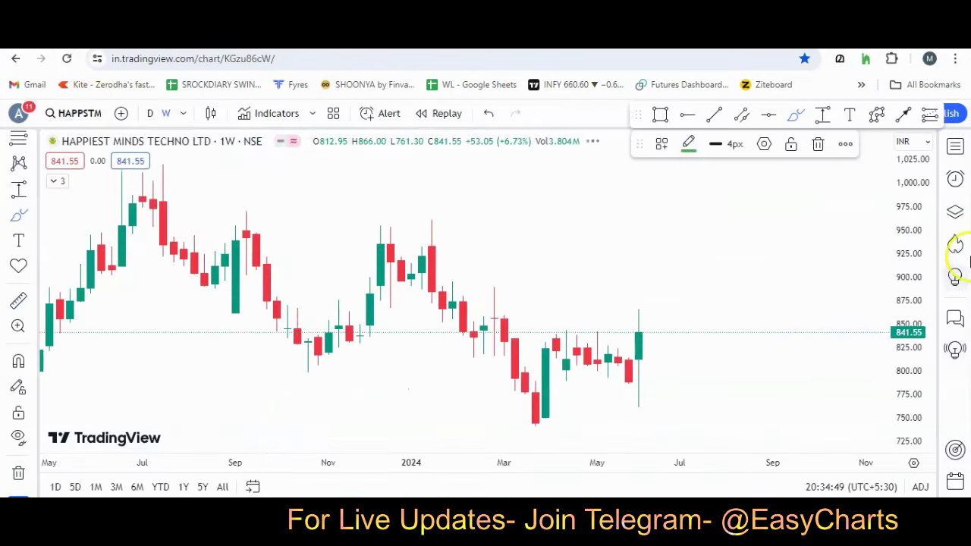
Frame the weekly Happiest Minds chart around the falling black trendline and yellow support zone, deleting the stray green brush stroke
scroll(705, 287, down, 2)
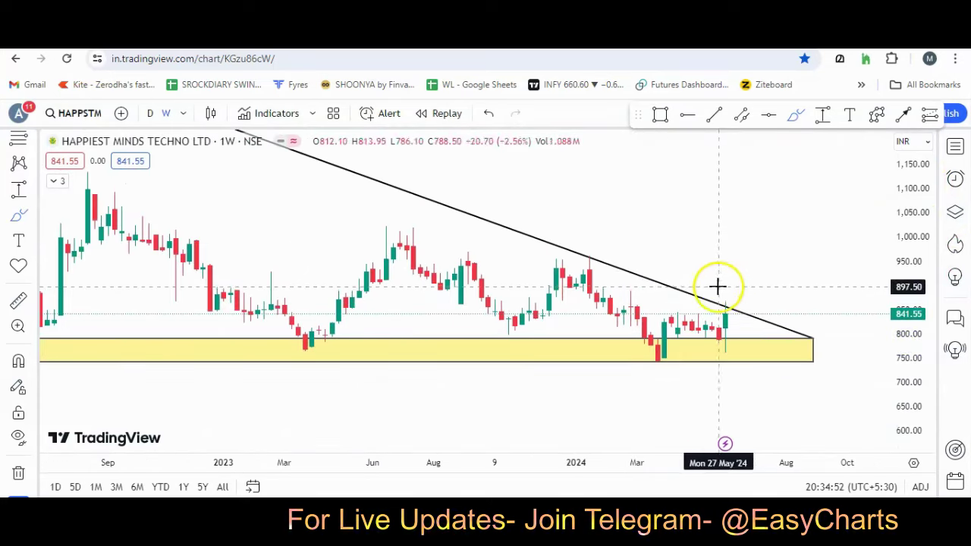
scroll(718, 287, down, 3)
drag(915, 185, 839, 299)
drag(802, 230, 761, 270)
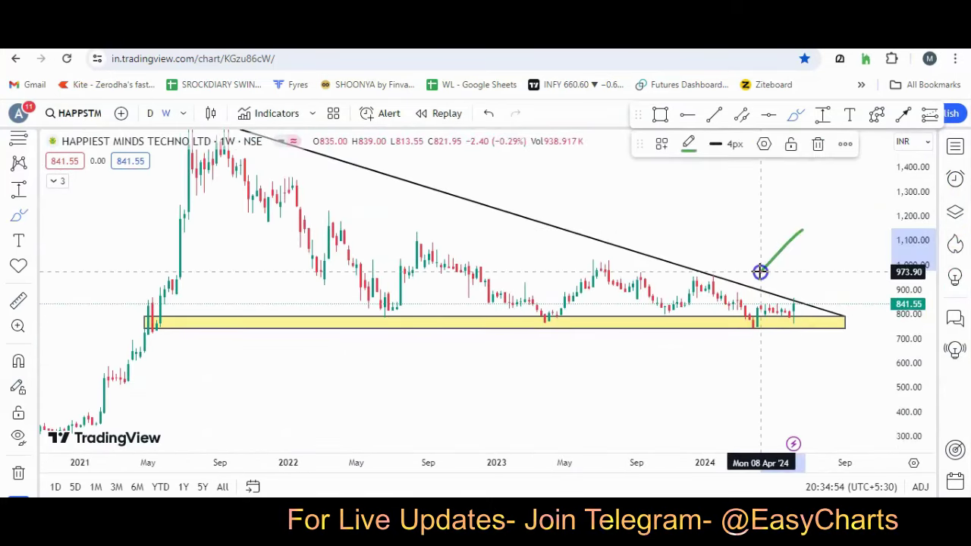
click(817, 143)
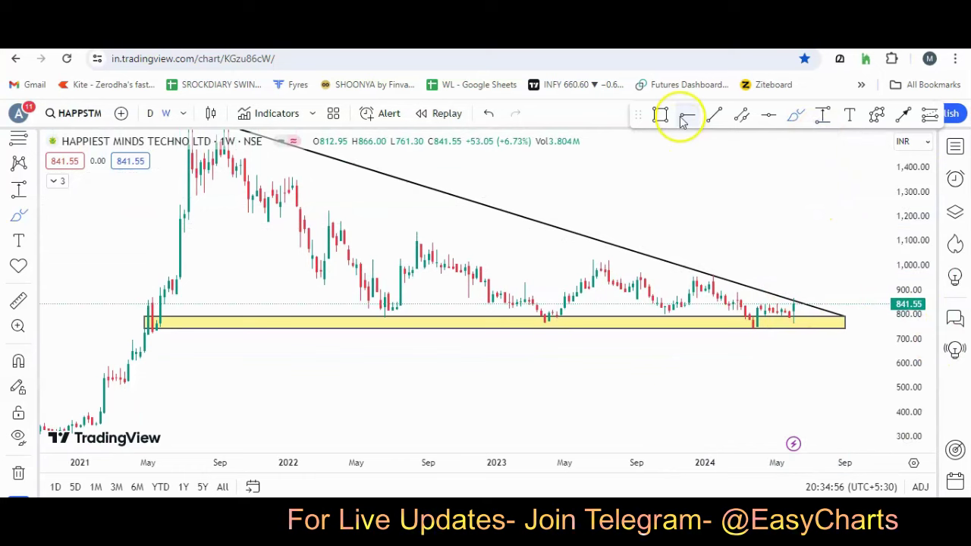
scroll(19, 182, up, 3)
click(21, 148)
drag(626, 204, 670, 261)
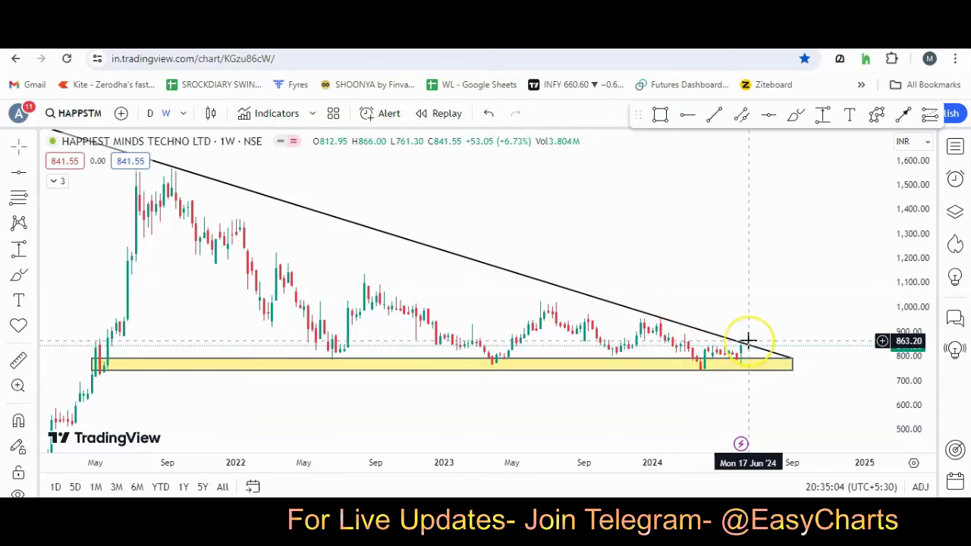
Check HAPPSTMNDS in the Excel table, and copy the STAR symbol to load the Strides Pharma NSE chart in TradingView
key(alt+Tab)
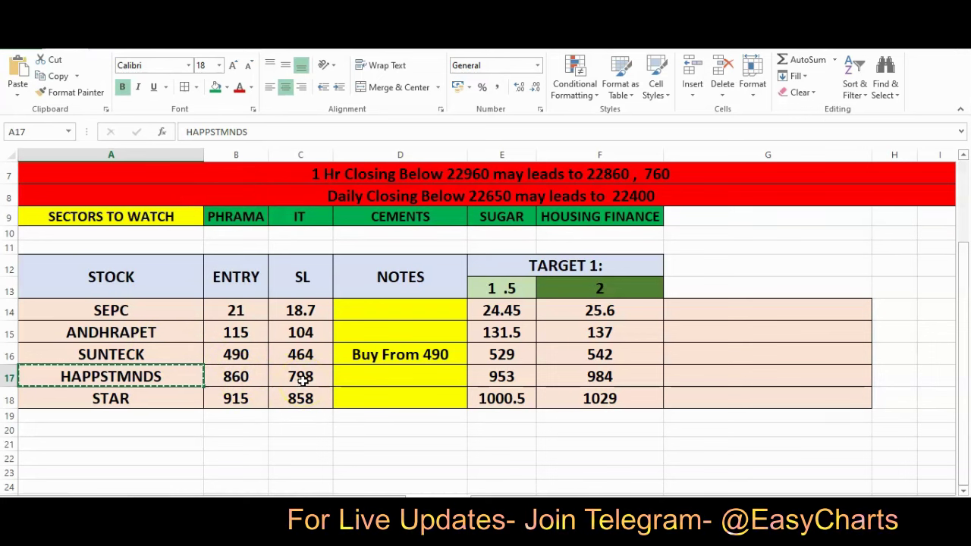
click(143, 398)
key(ctrl+c)
key(alt+Tab)
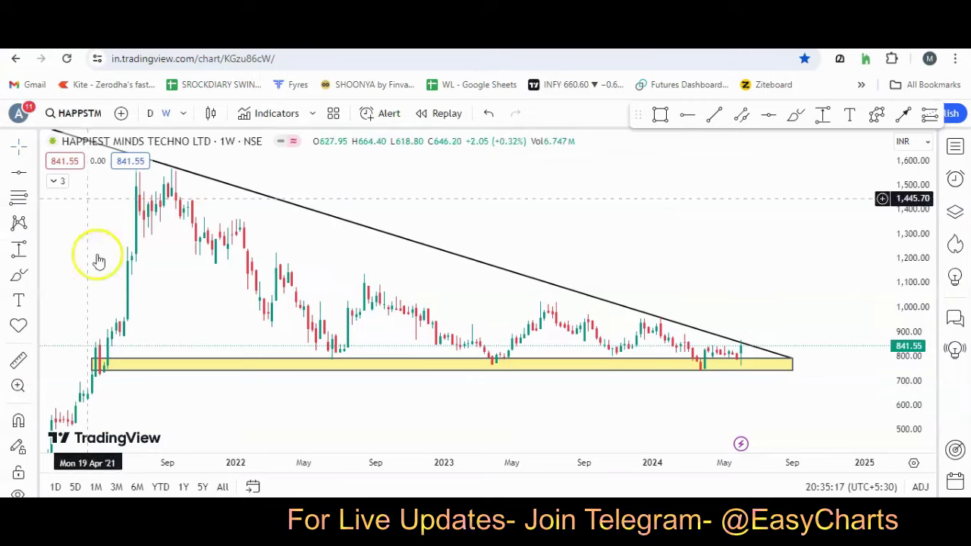
click(79, 112)
key(ctrl+v)
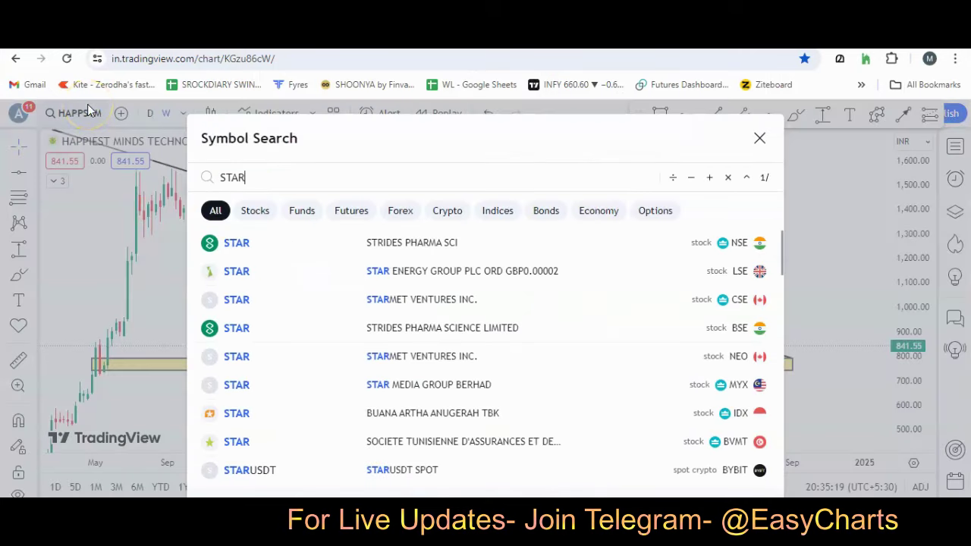
click(271, 249)
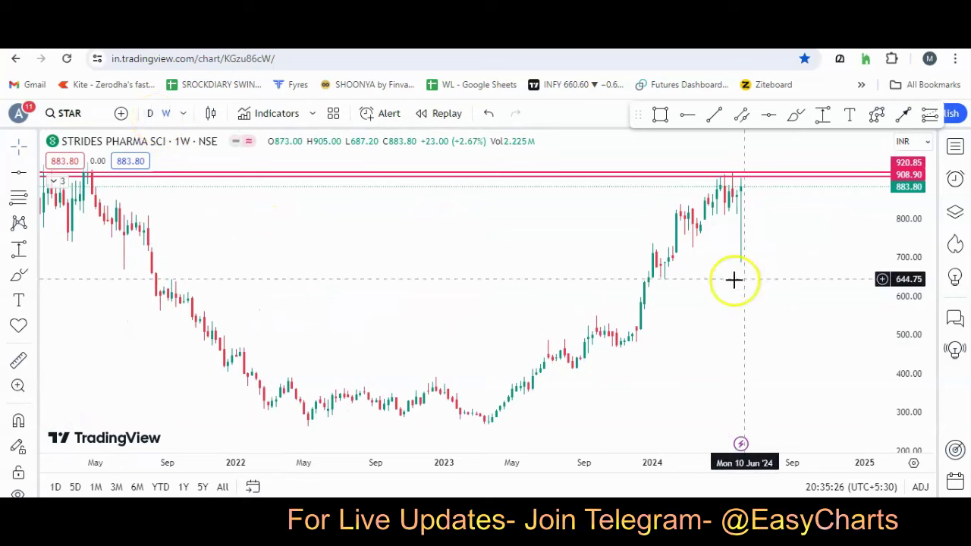
Change the Strides Pharma chart to the daily timeframe and examine the recent candles against the two pink resistance lines
click(151, 113)
scroll(781, 258, up, 3)
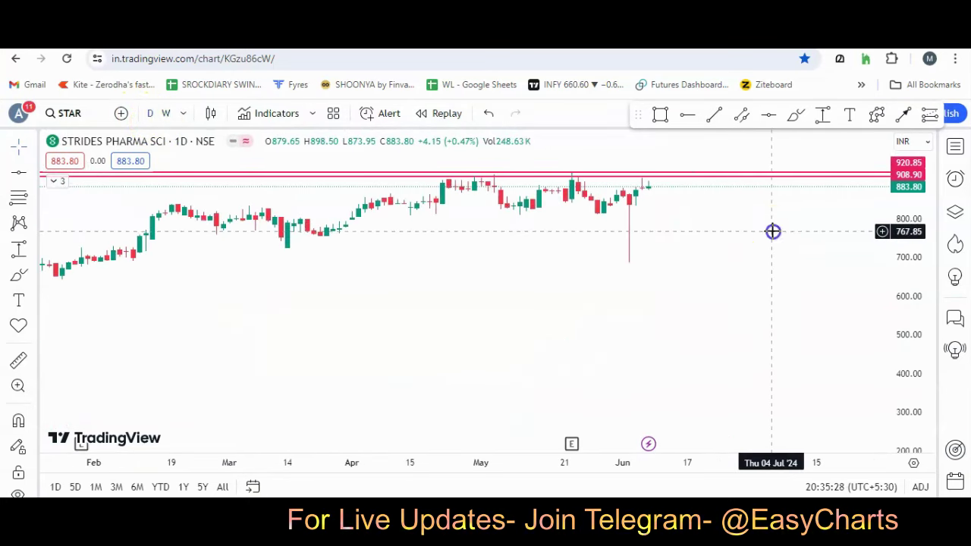
drag(773, 229, 821, 367)
drag(906, 318, 879, 203)
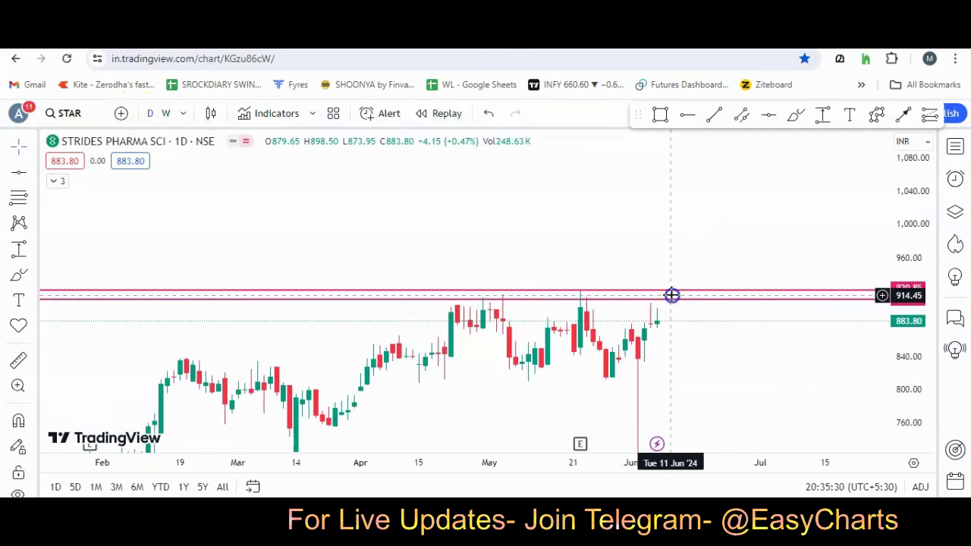
click(639, 293)
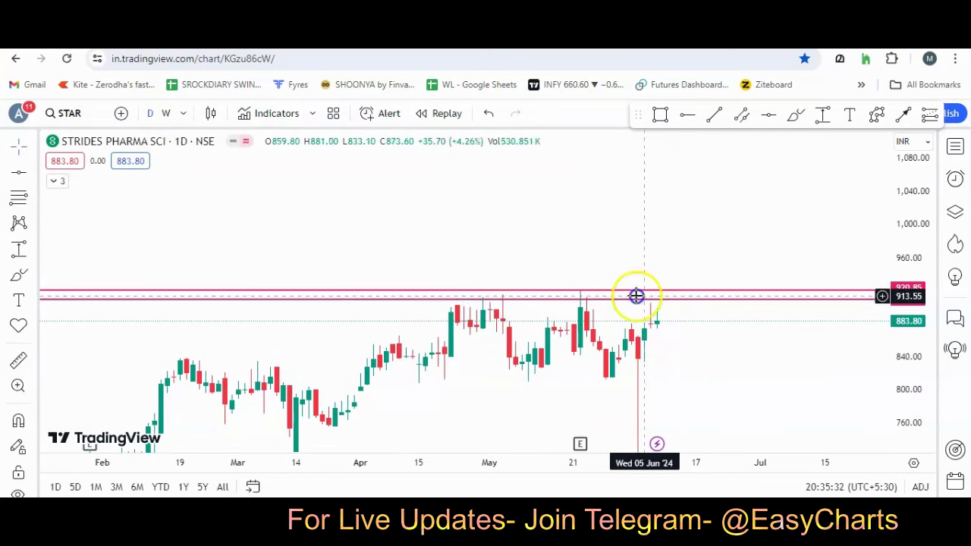
click(600, 290)
drag(606, 296, 581, 296)
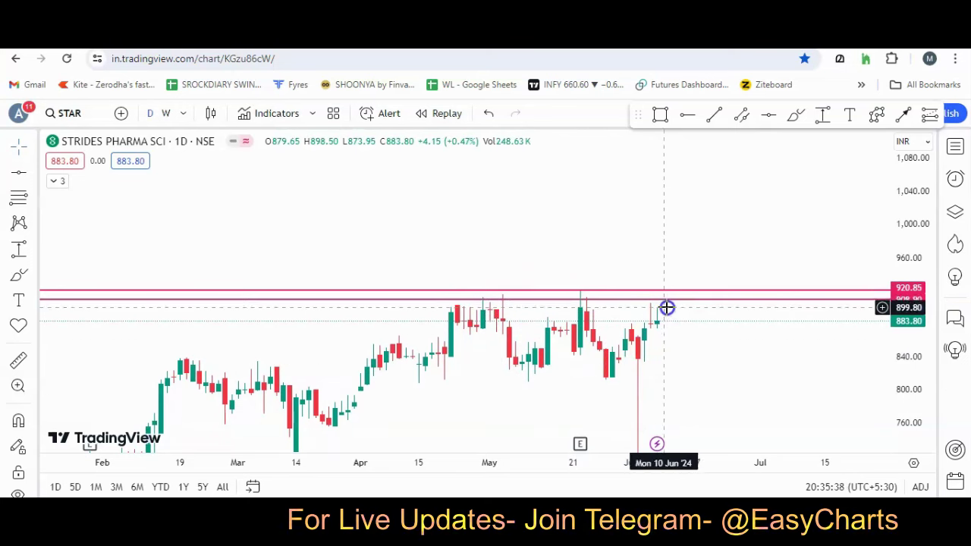
Switch to Excel and review STAR's entry and stop loss in the stock table
key(alt+Tab)
click(245, 397)
click(311, 426)
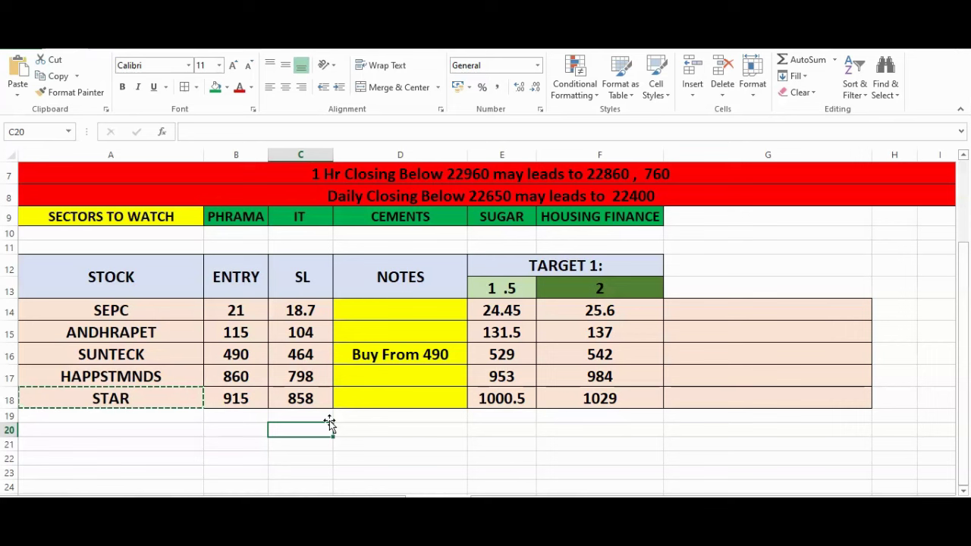
Look over the sectors to watch, switch to Telegram and search the group for PHARMA to open the Nifty PHARMA message
scroll(729, 425, up, 2)
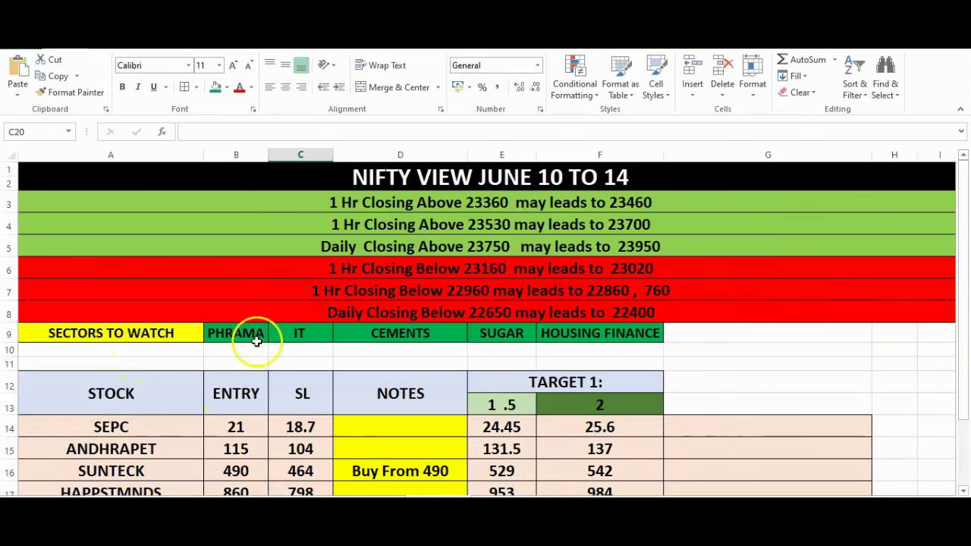
key(alt+Tab)
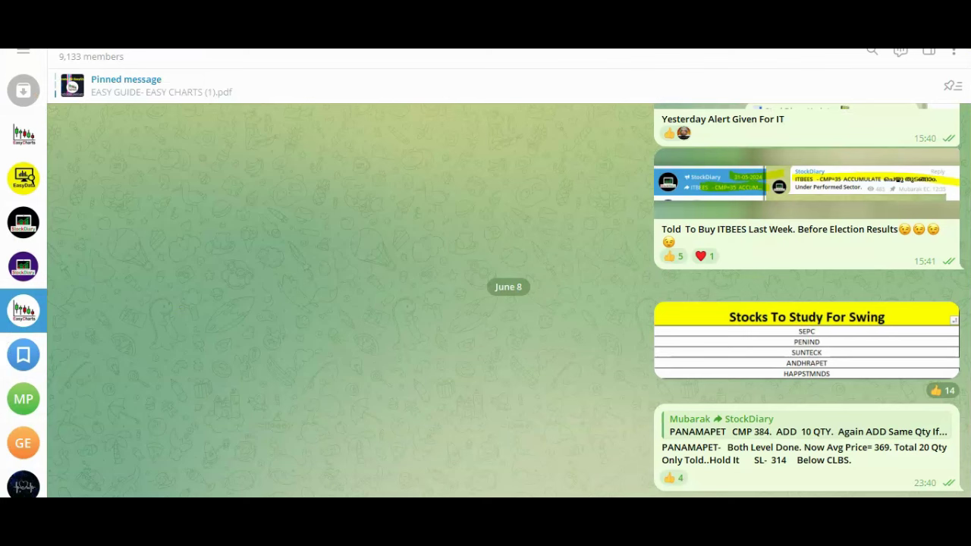
click(876, 58)
text(PHAR)
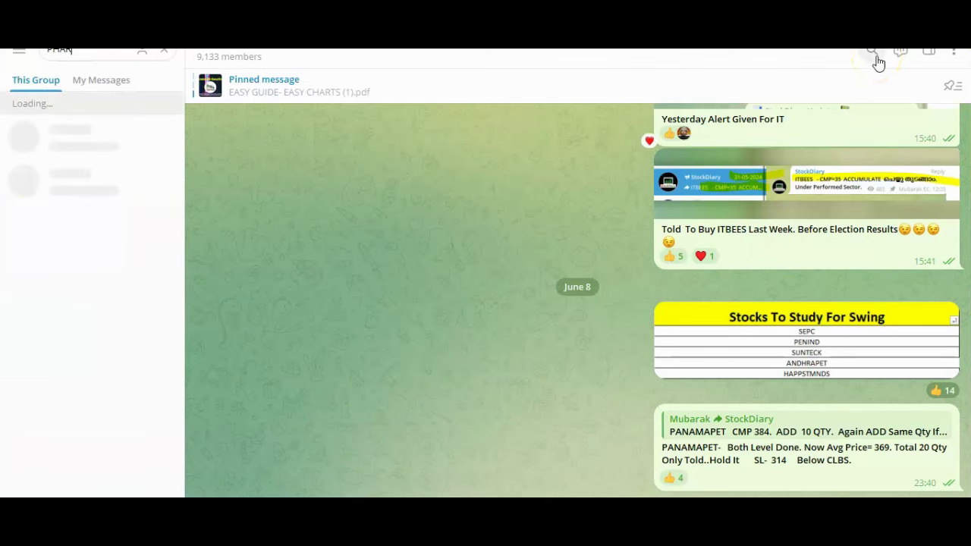
click(143, 182)
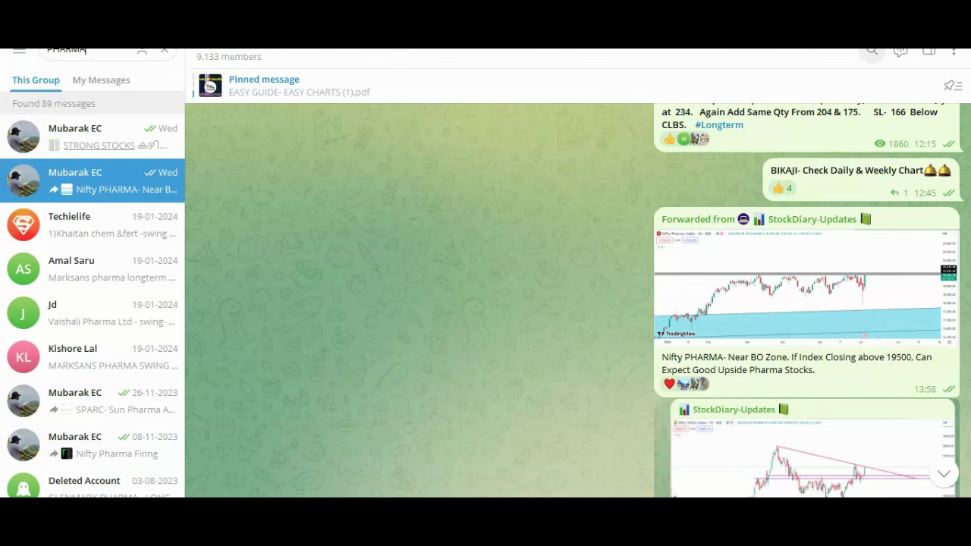
Return to Excel and review the PHRAMA, IT, CEMENTS, SUGAR and HOUSING FINANCE cells in the sectors to watch row
key(alt+Tab)
key(alt+Tab)
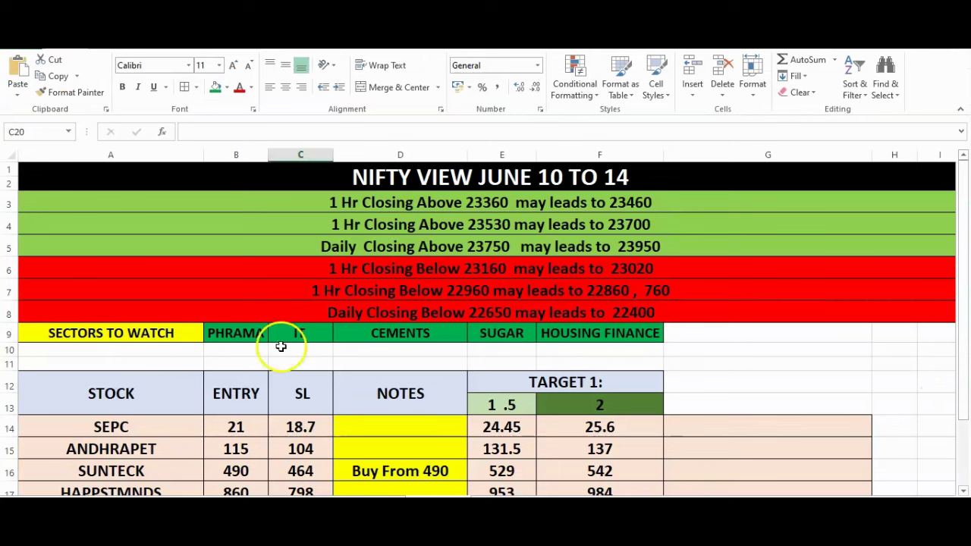
click(306, 336)
drag(255, 332, 300, 334)
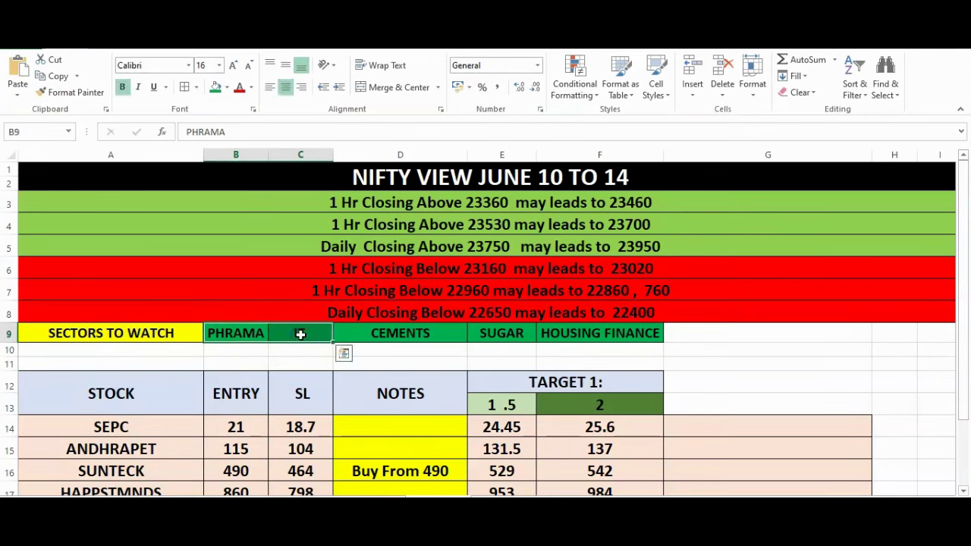
click(409, 363)
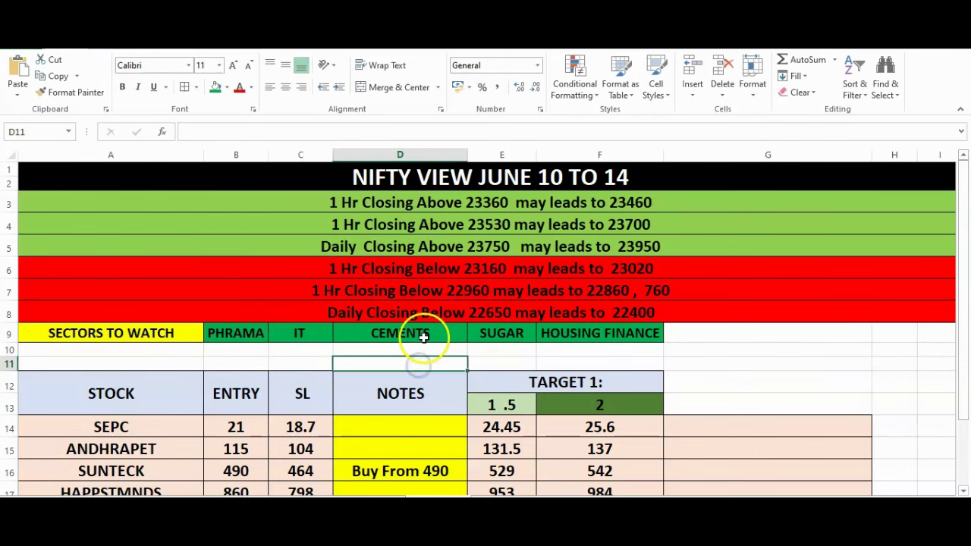
click(423, 337)
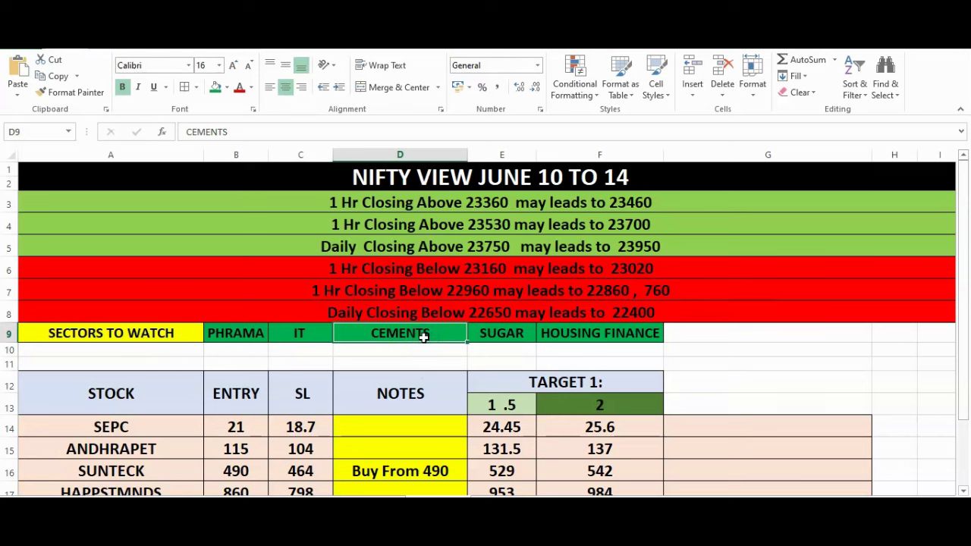
click(513, 333)
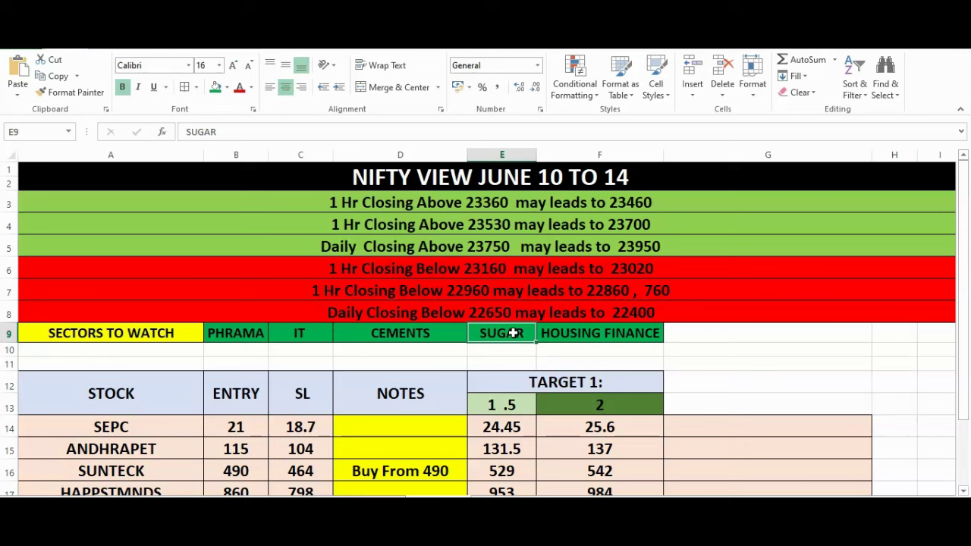
click(713, 349)
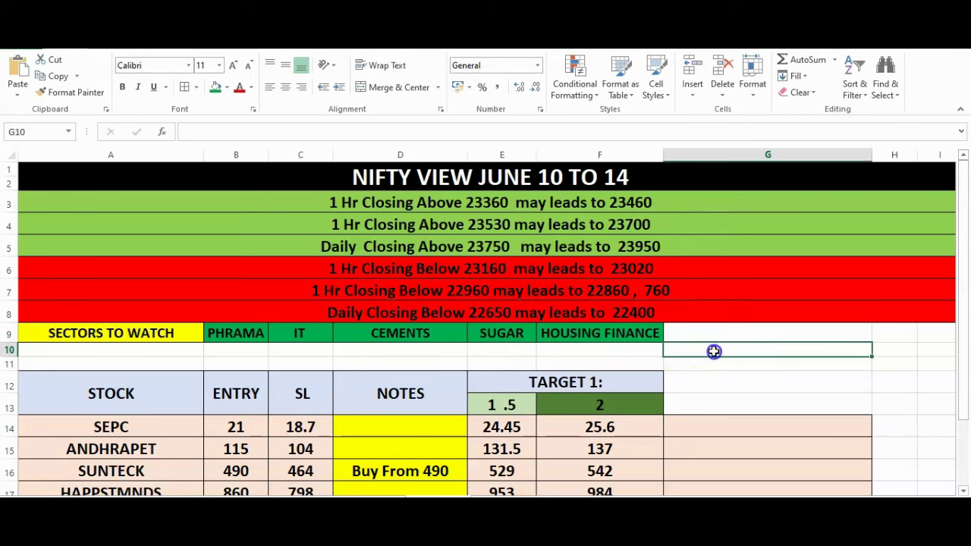
click(598, 339)
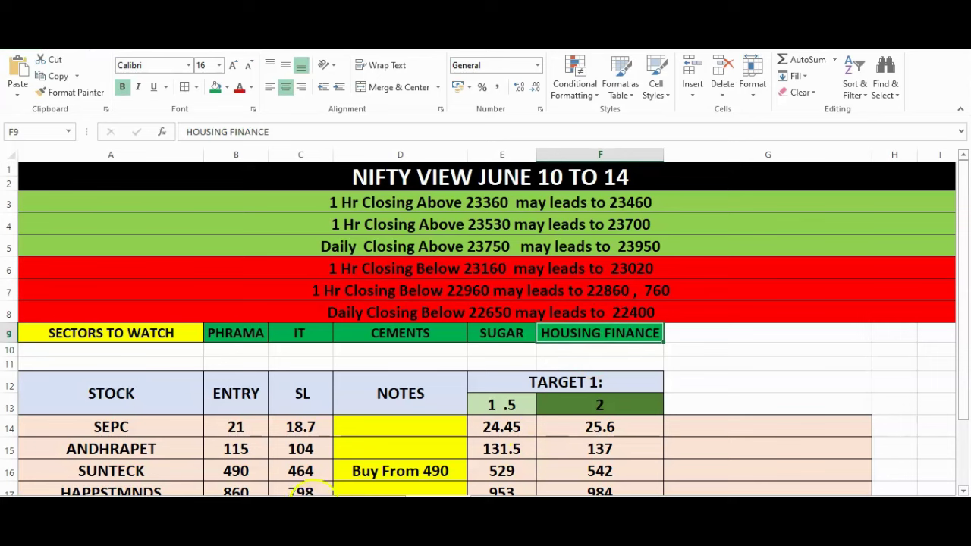
scroll(357, 368, down, 2)
scroll(470, 401, up, 2)
scroll(358, 383, down, 1)
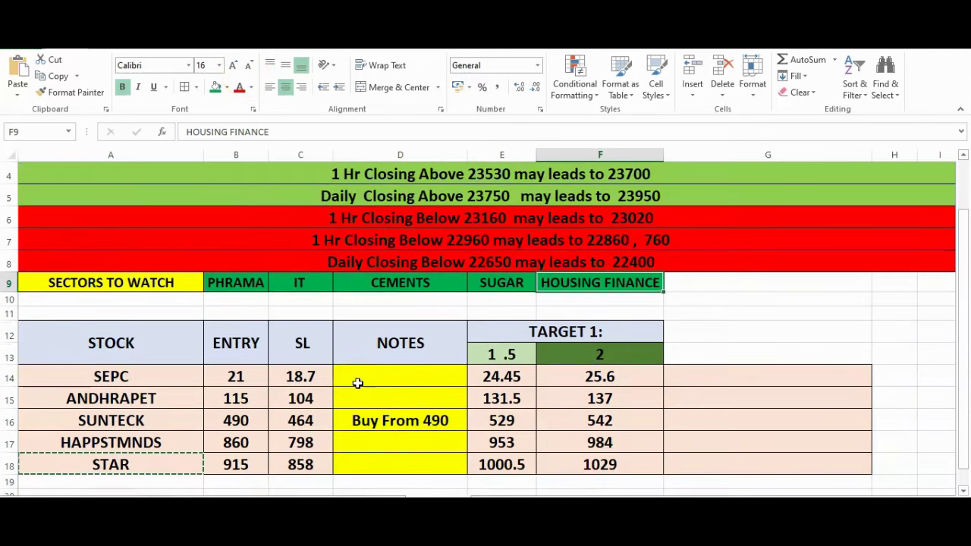